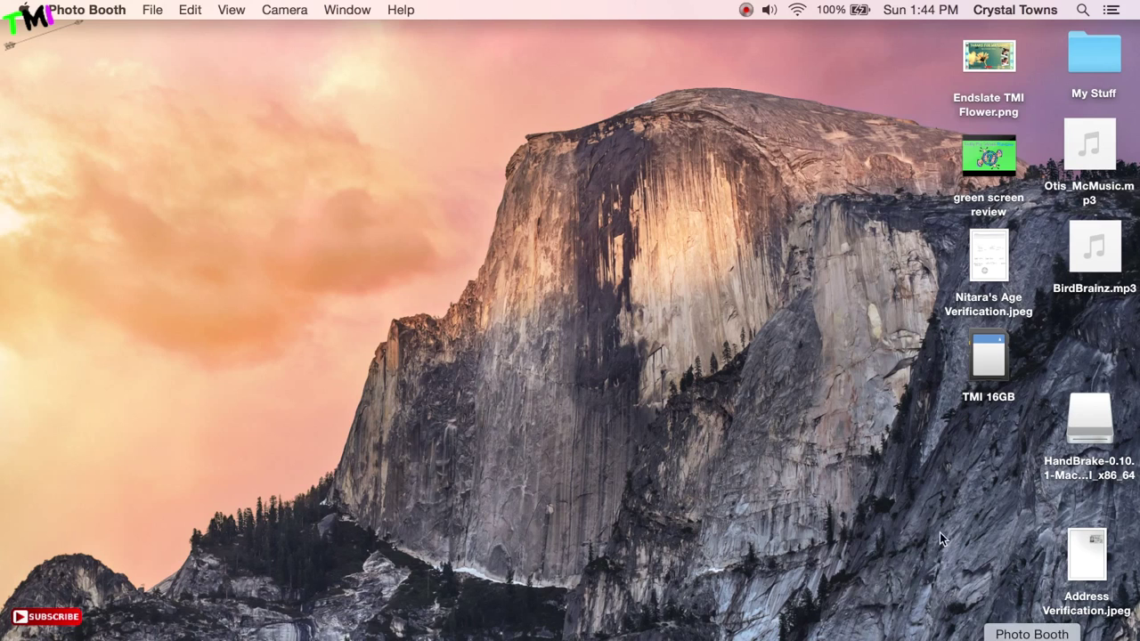
# Check the green screen review video's size in its Get Info window.
pyautogui.click(1004, 157)
pyautogui.rightClick(1003, 157)
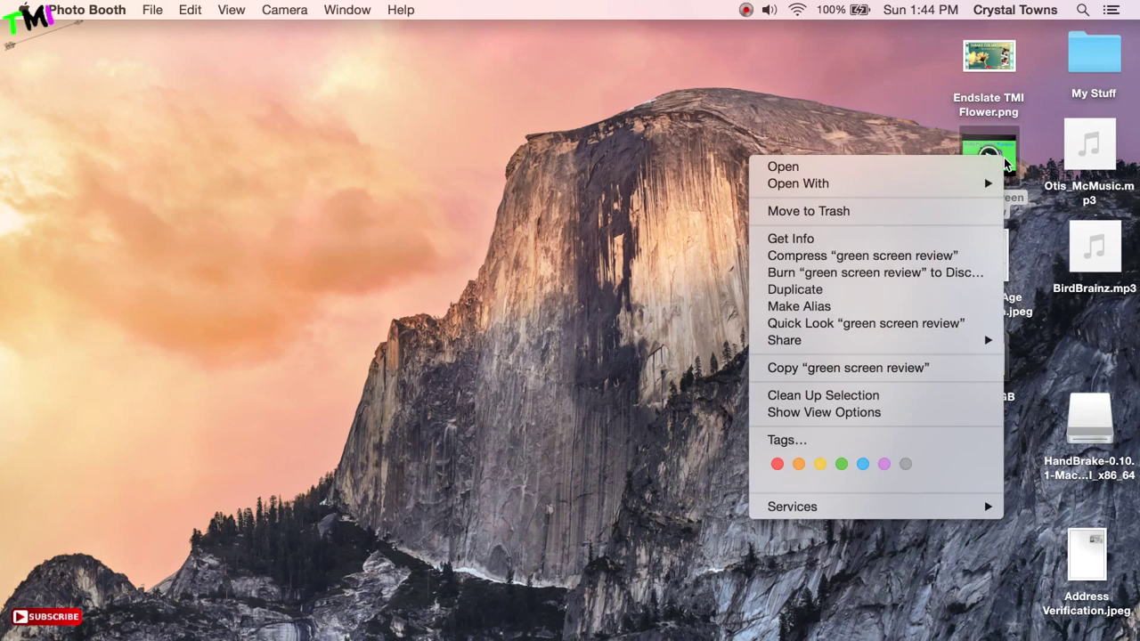
pyautogui.click(908, 238)
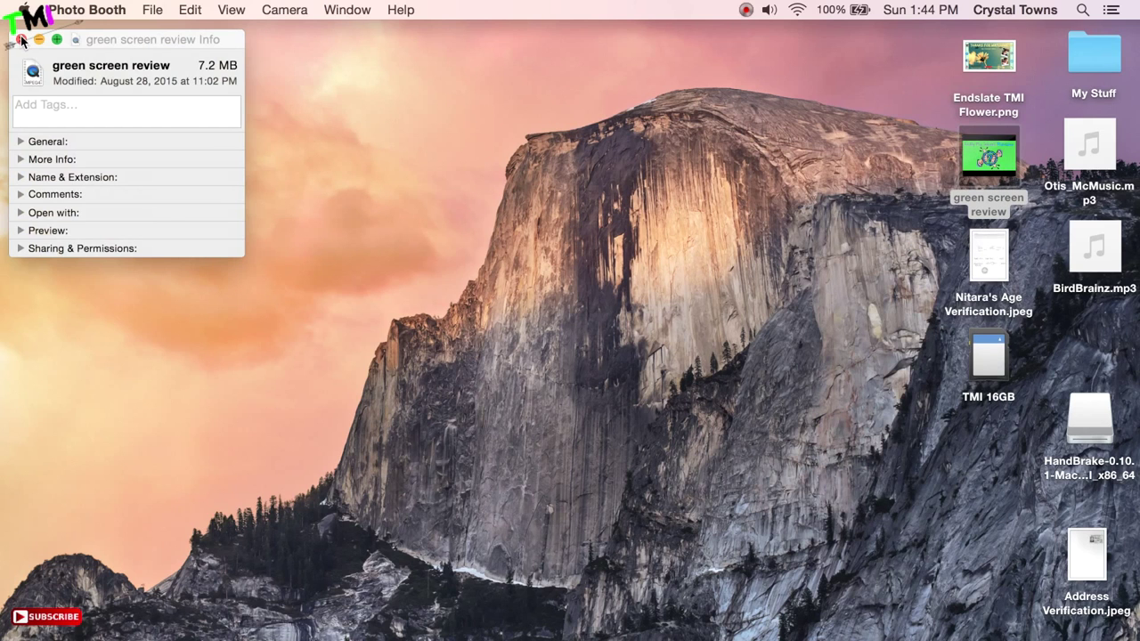
pyautogui.click(22, 40)
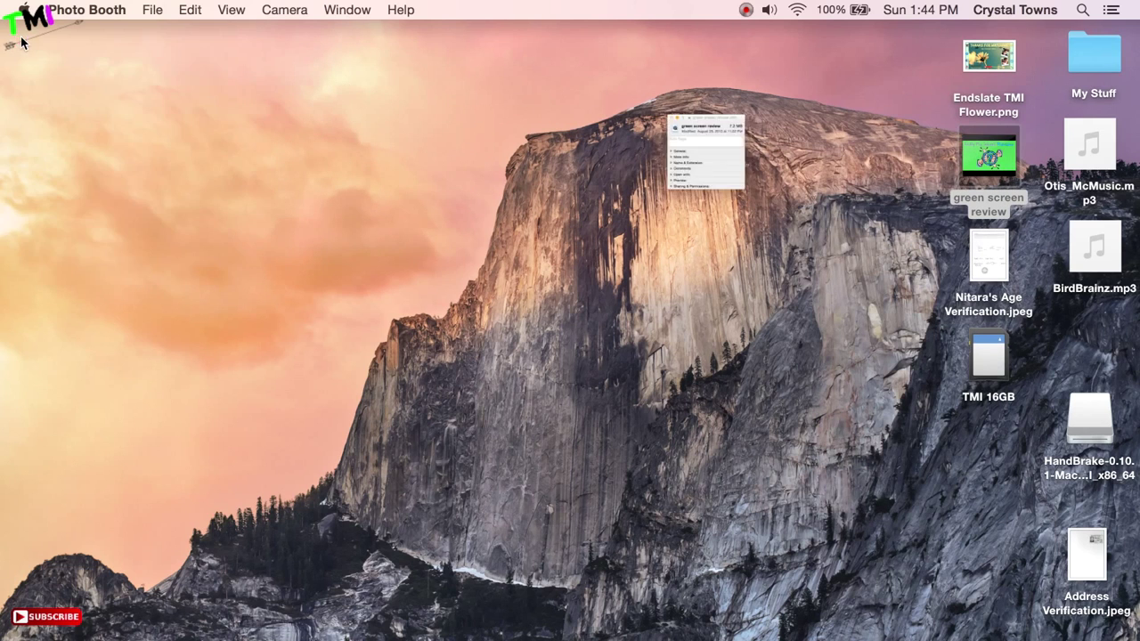
pyautogui.click(414, 219)
pyautogui.moveTo(995, 160)
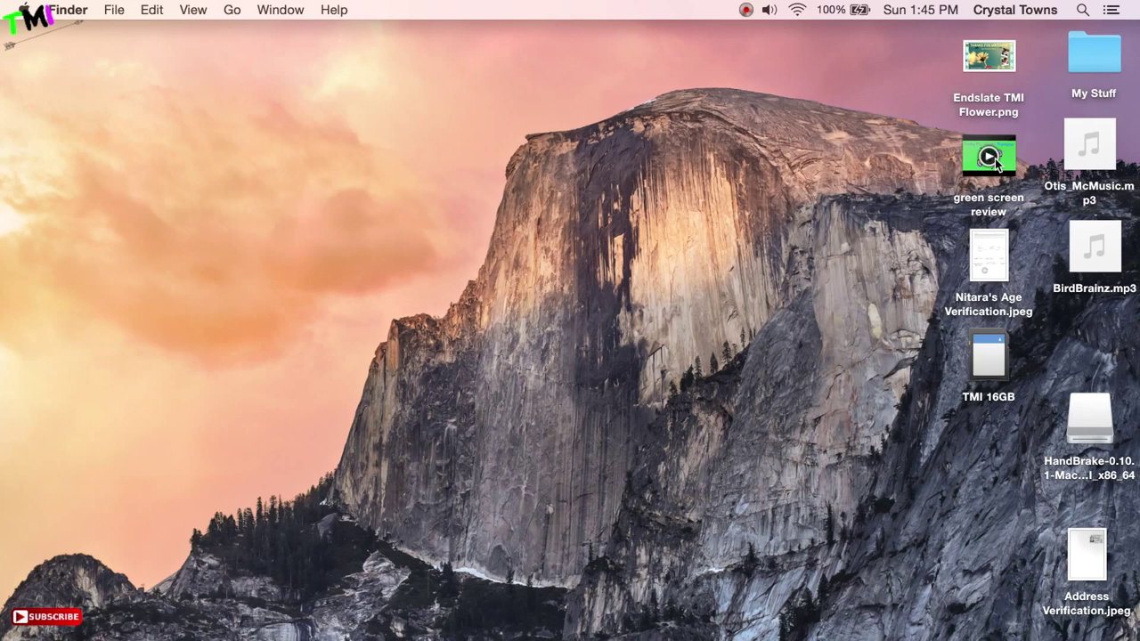
pyautogui.rightClick(1007, 175)
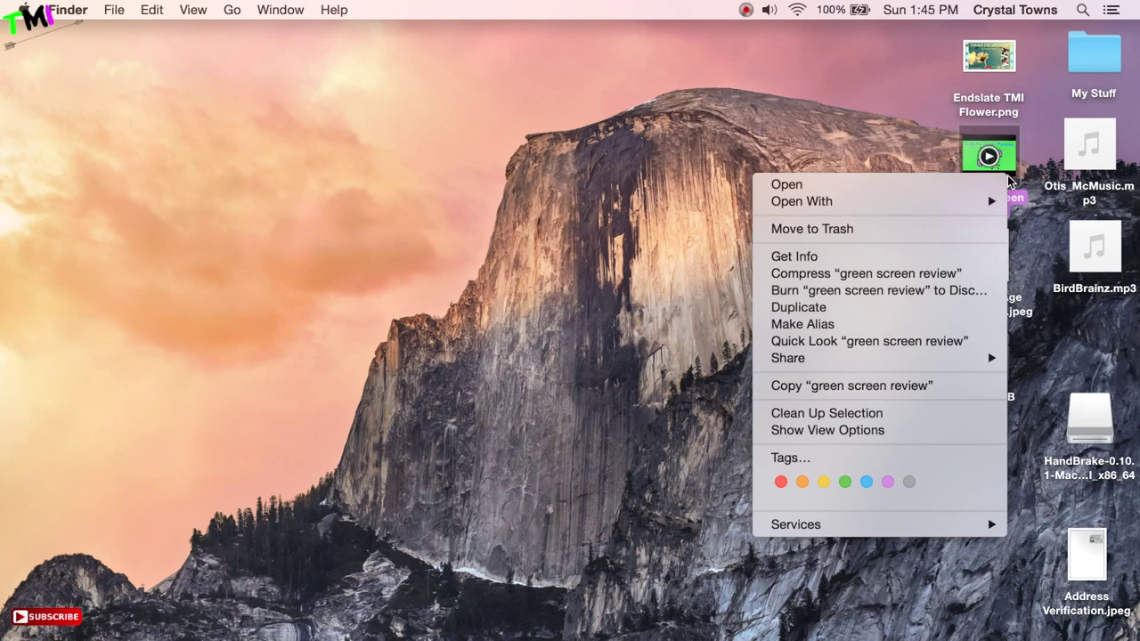
pyautogui.click(896, 258)
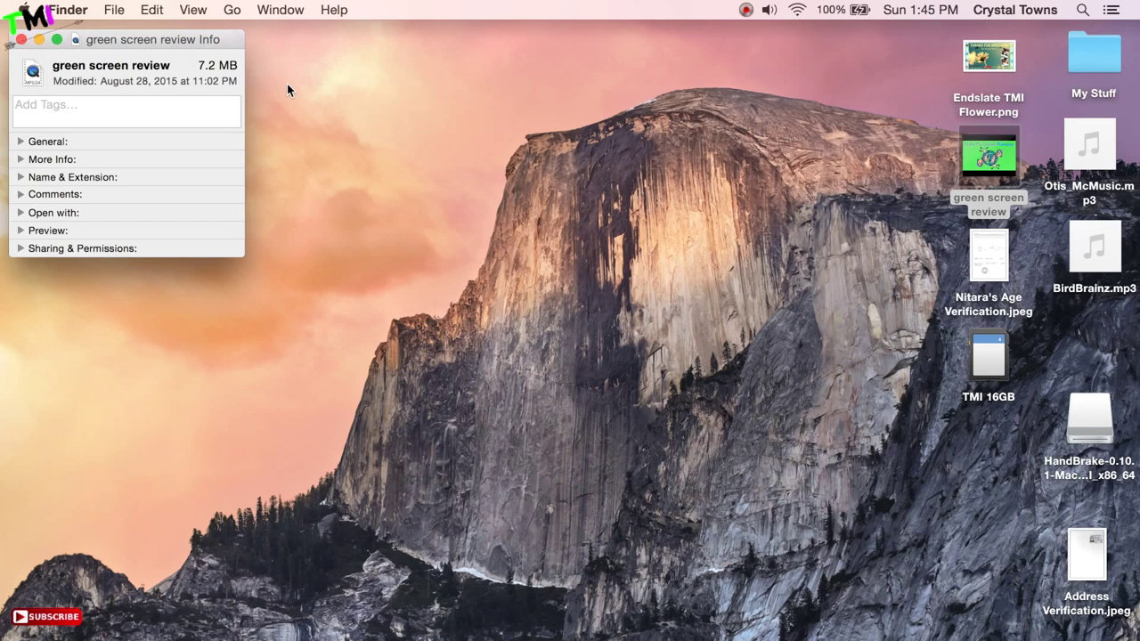
pyautogui.click(40, 40)
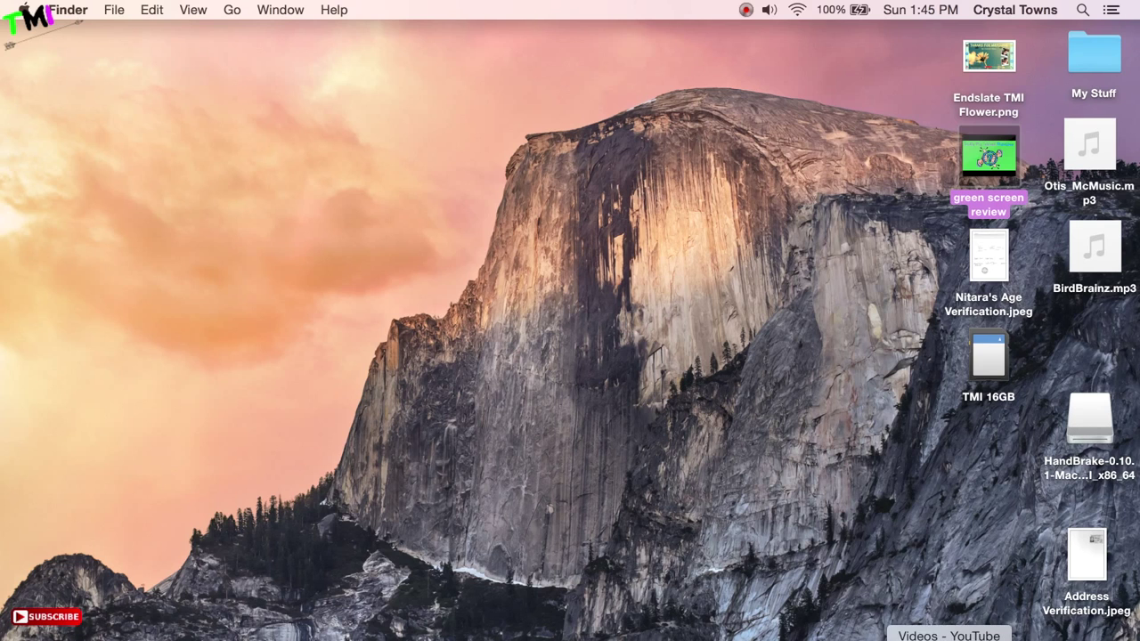
# Open handbrake.fr in a new Safari tab by typing 'hand'.
pyautogui.click(941, 635)
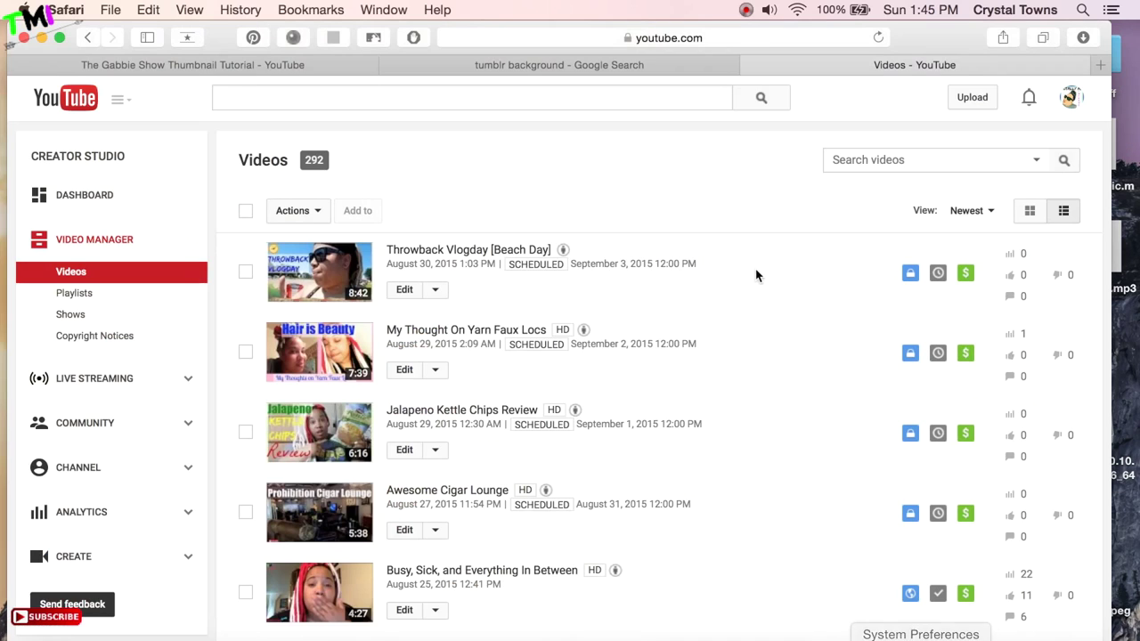
pyautogui.click(1101, 65)
pyautogui.write('h')
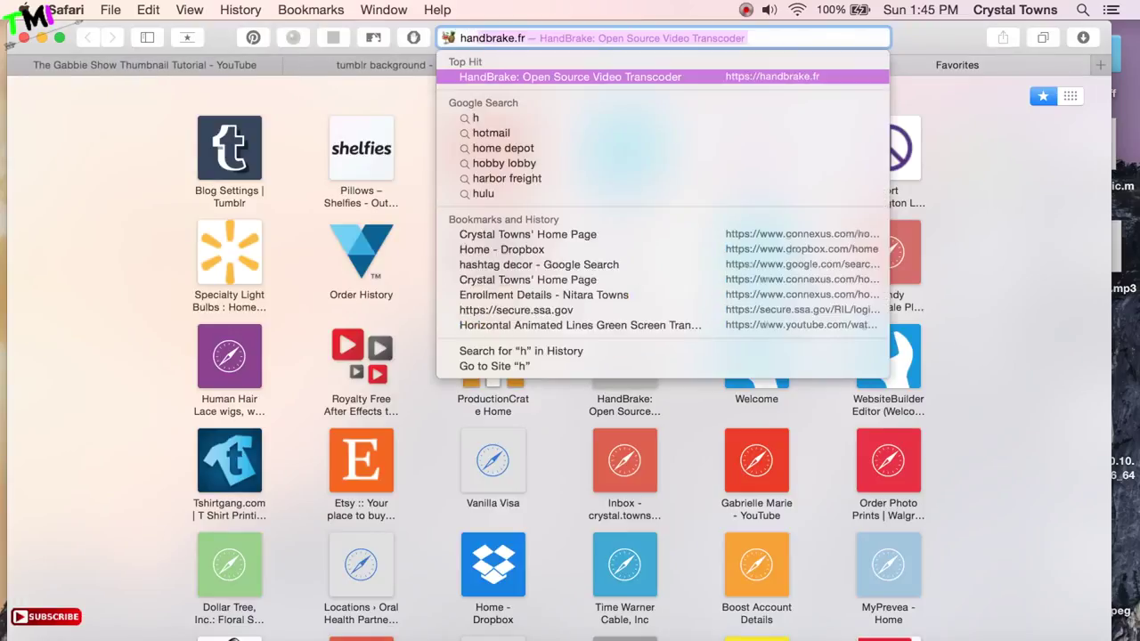
pyautogui.write('and')
pyautogui.press('Return')
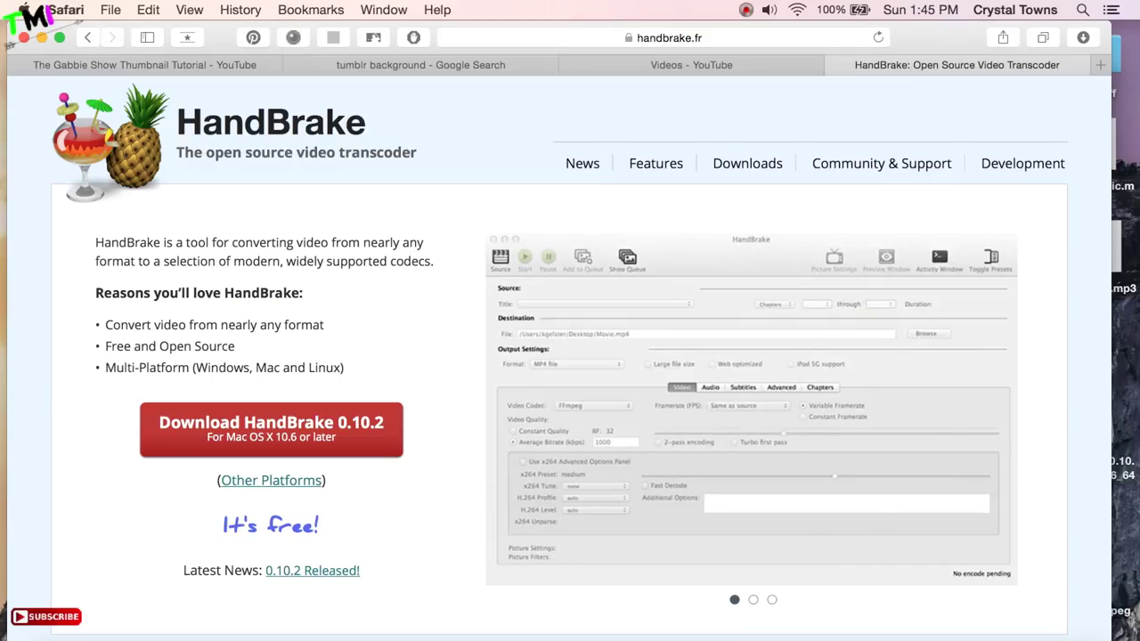
# Download HandBrake for Mac OS from the downloads page, then close the tab and minimise Safari.
pyautogui.click(296, 481)
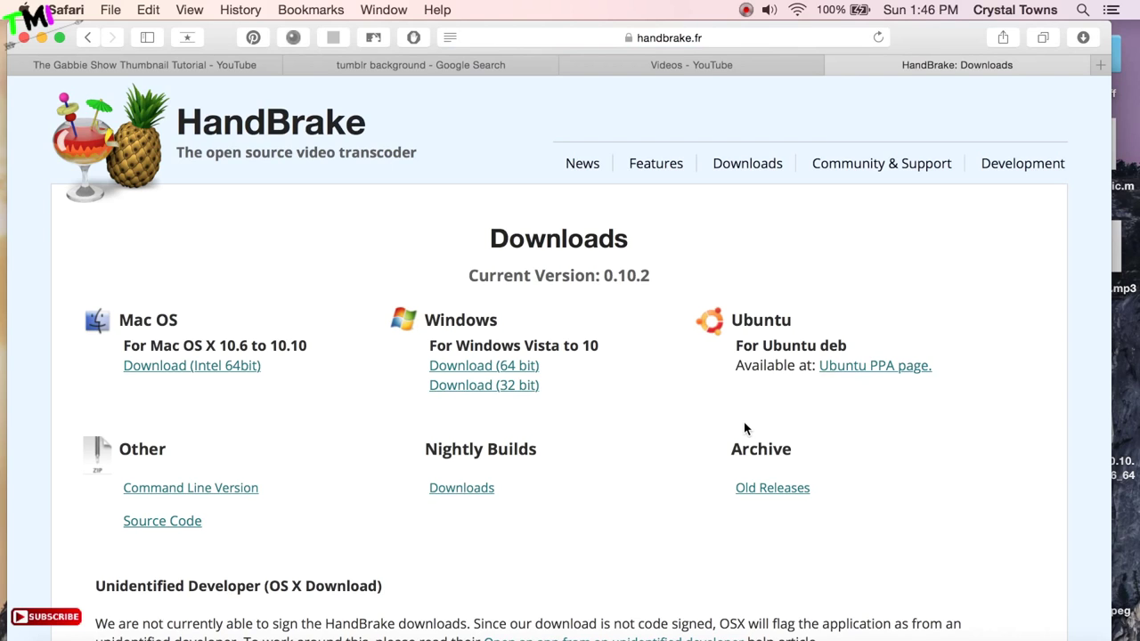
pyautogui.click(746, 166)
pyautogui.click(86, 37)
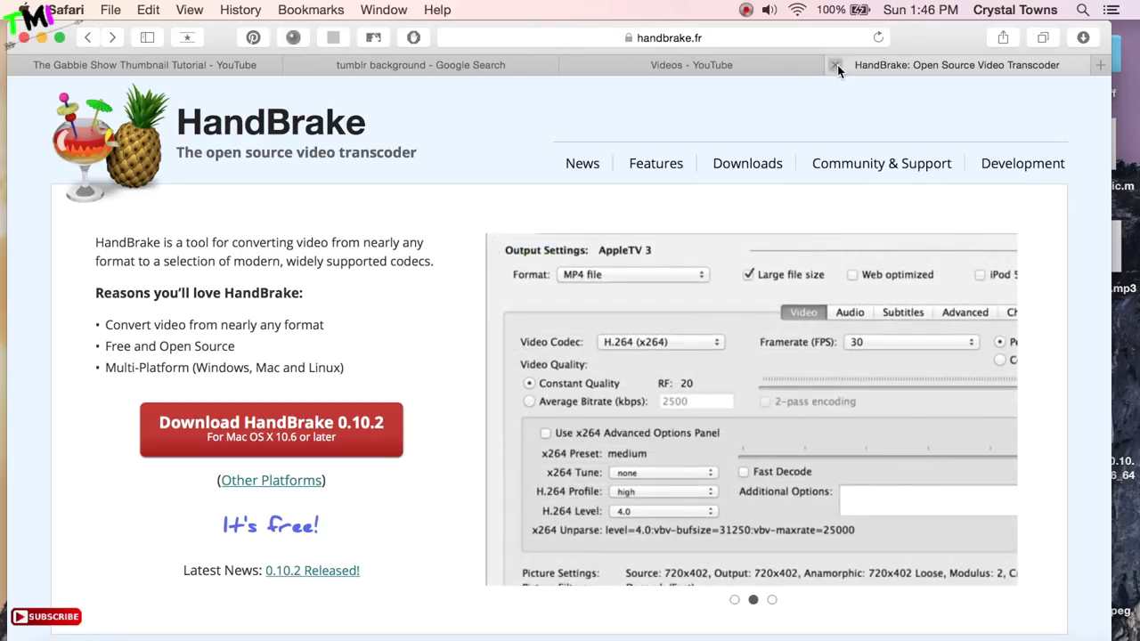
pyautogui.click(835, 65)
pyautogui.click(41, 36)
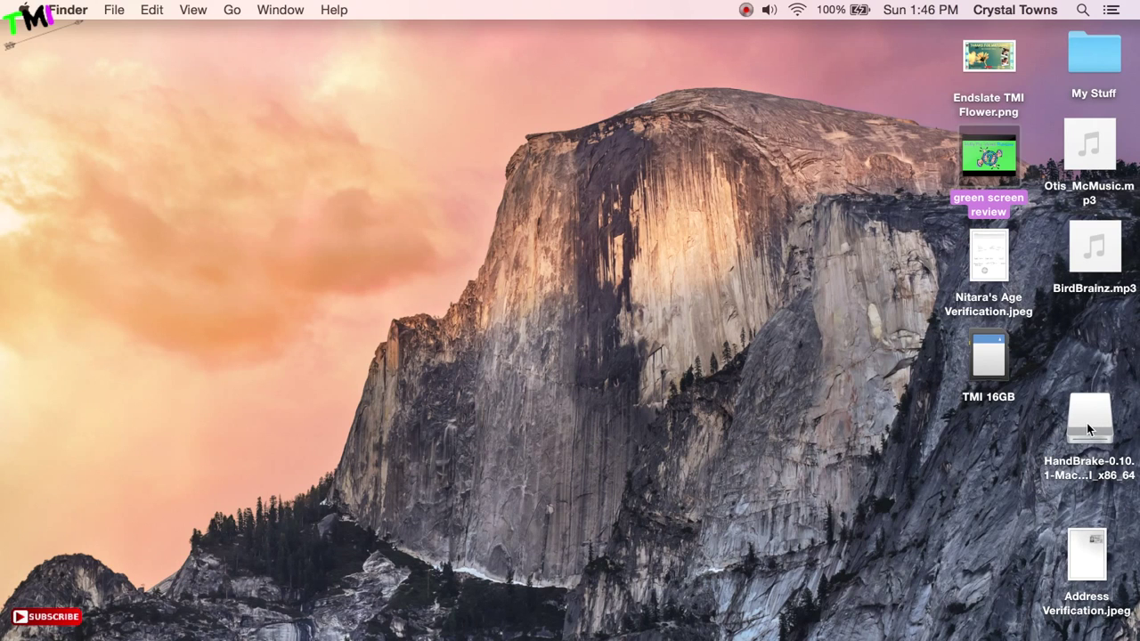
# Mount the HandBrake disk image and launch the HandBrake application from it.
pyautogui.doubleClick(1087, 424)
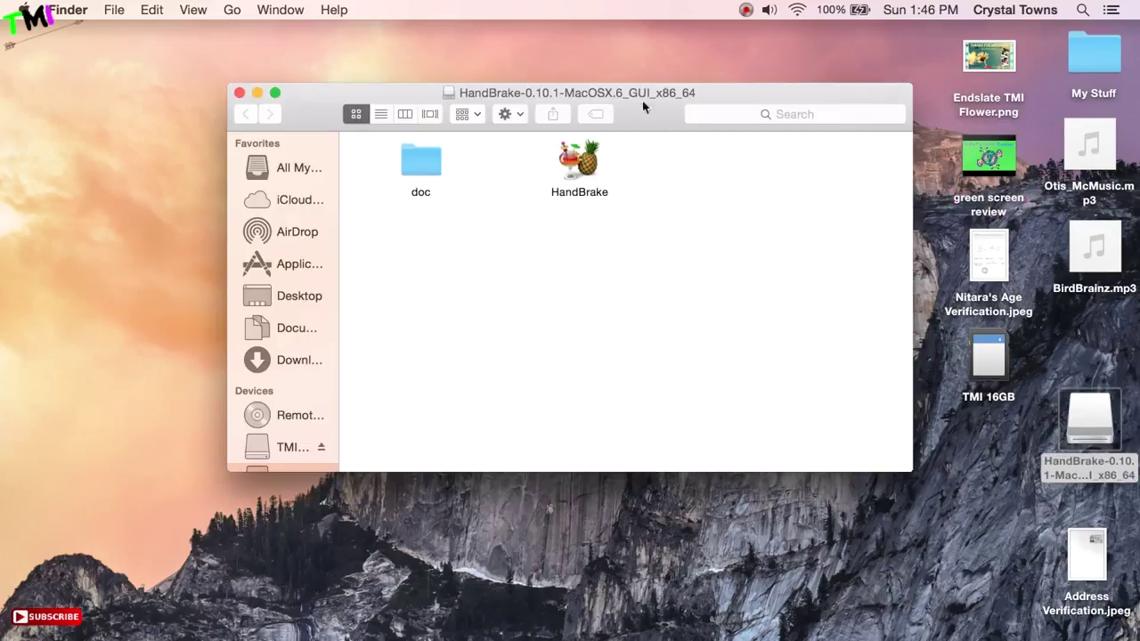
pyautogui.click(580, 172)
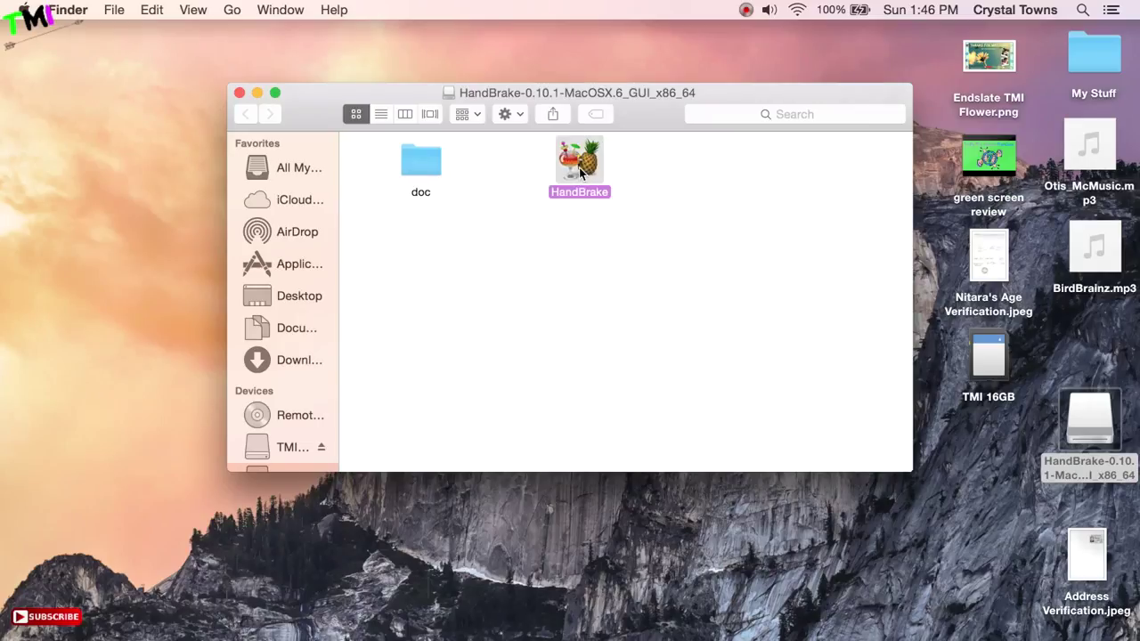
pyautogui.doubleClick(580, 172)
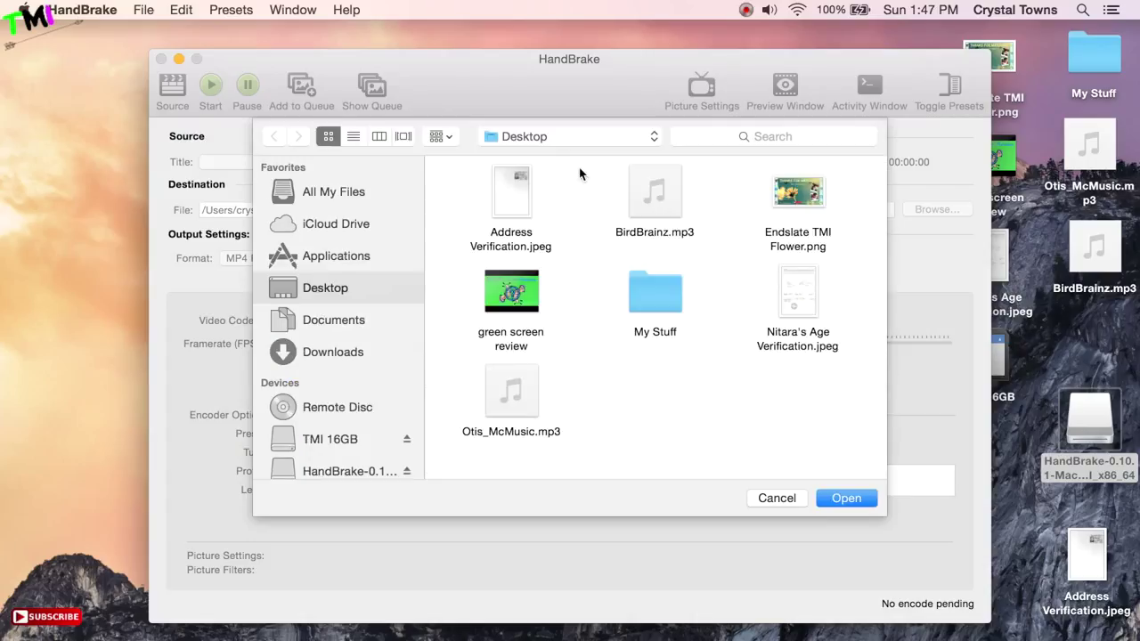
# Load green screen review.m4v from the Desktop as the source and open Picture Settings.
pyautogui.click(534, 307)
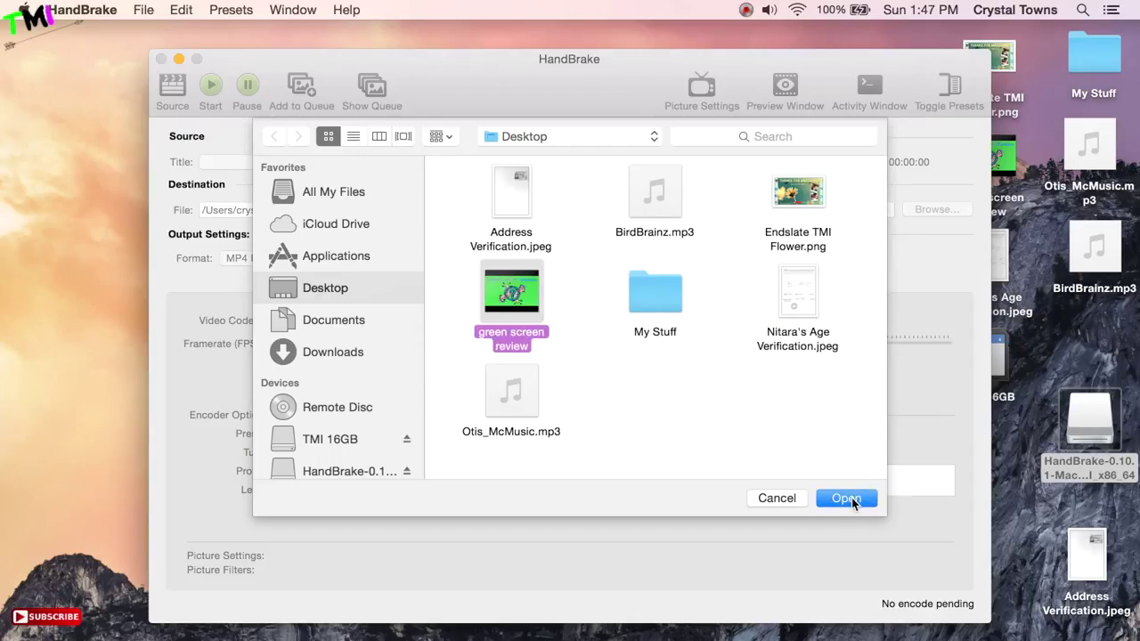
pyautogui.click(846, 499)
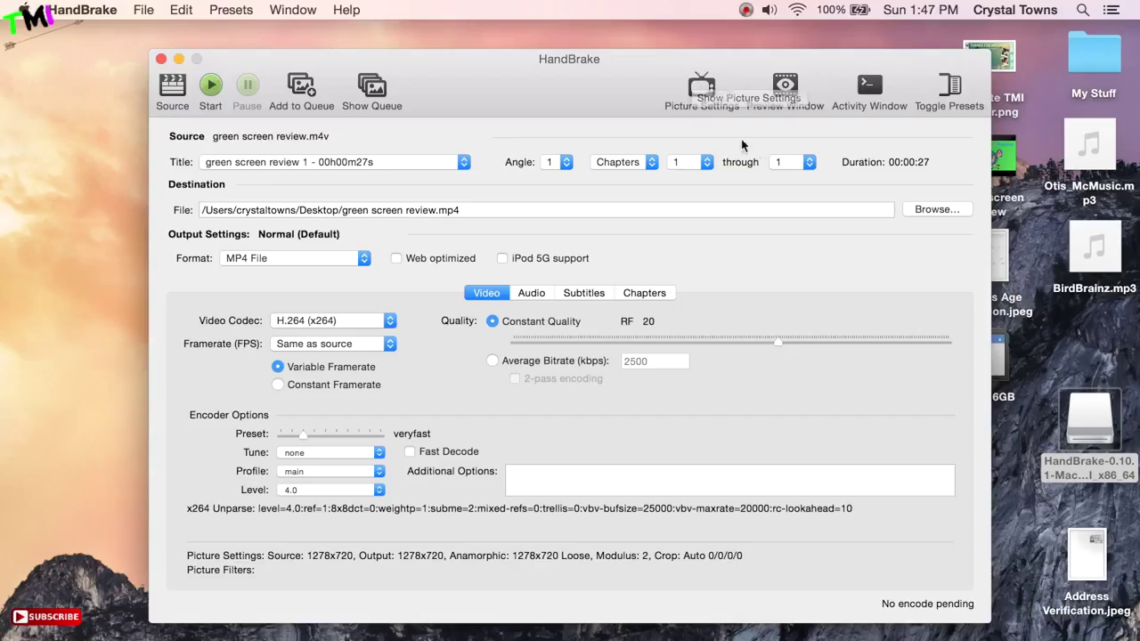
pyautogui.click(700, 87)
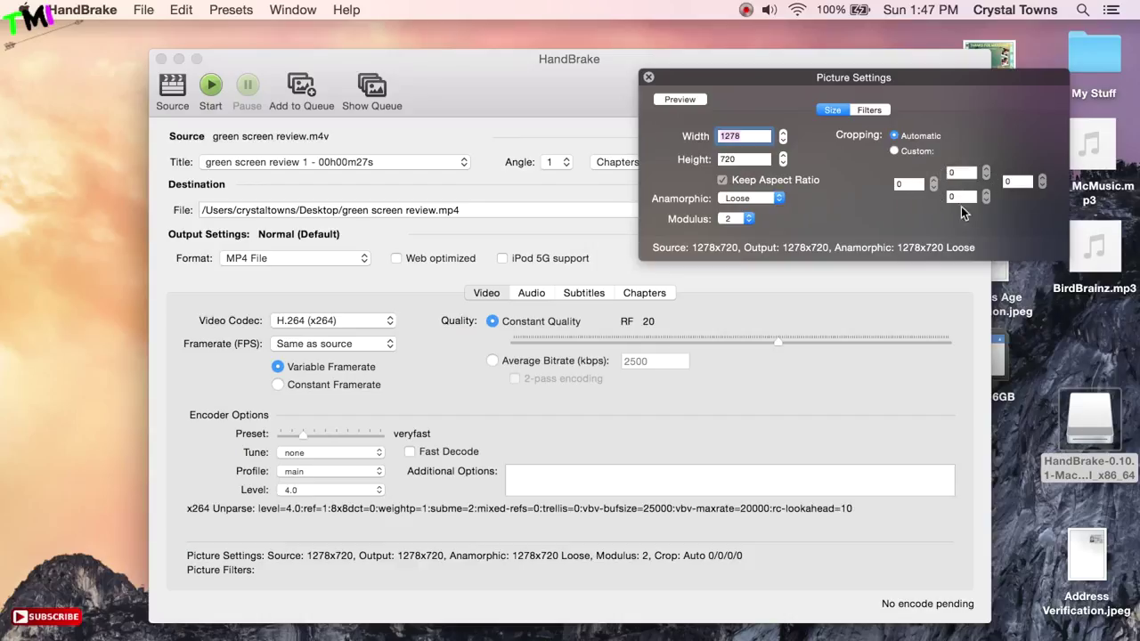
pyautogui.click(896, 152)
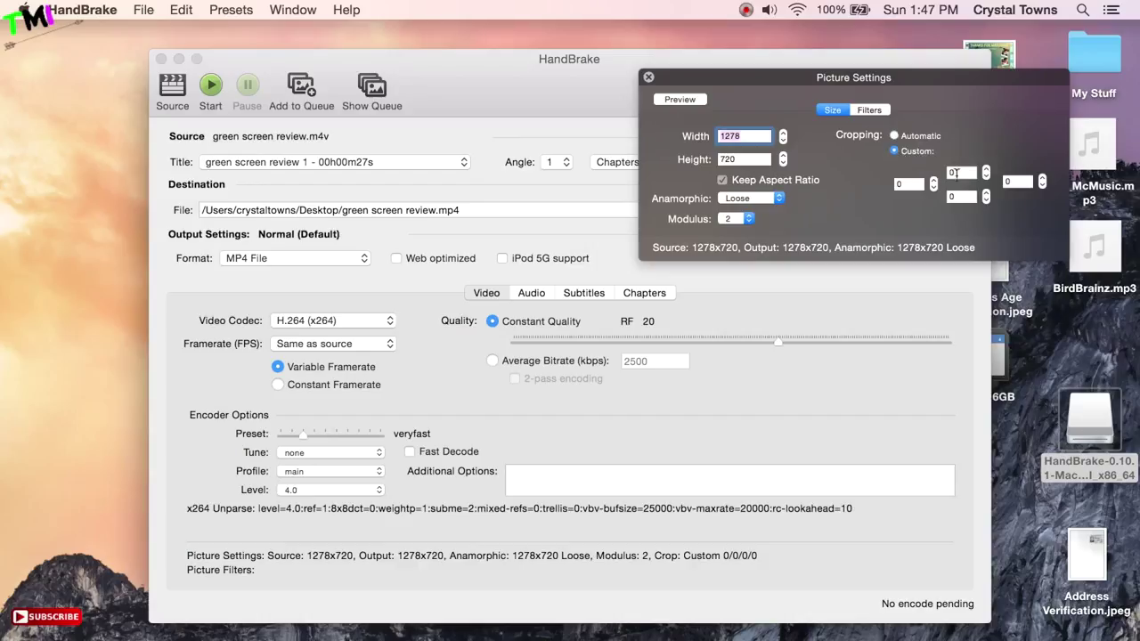
pyautogui.click(961, 172)
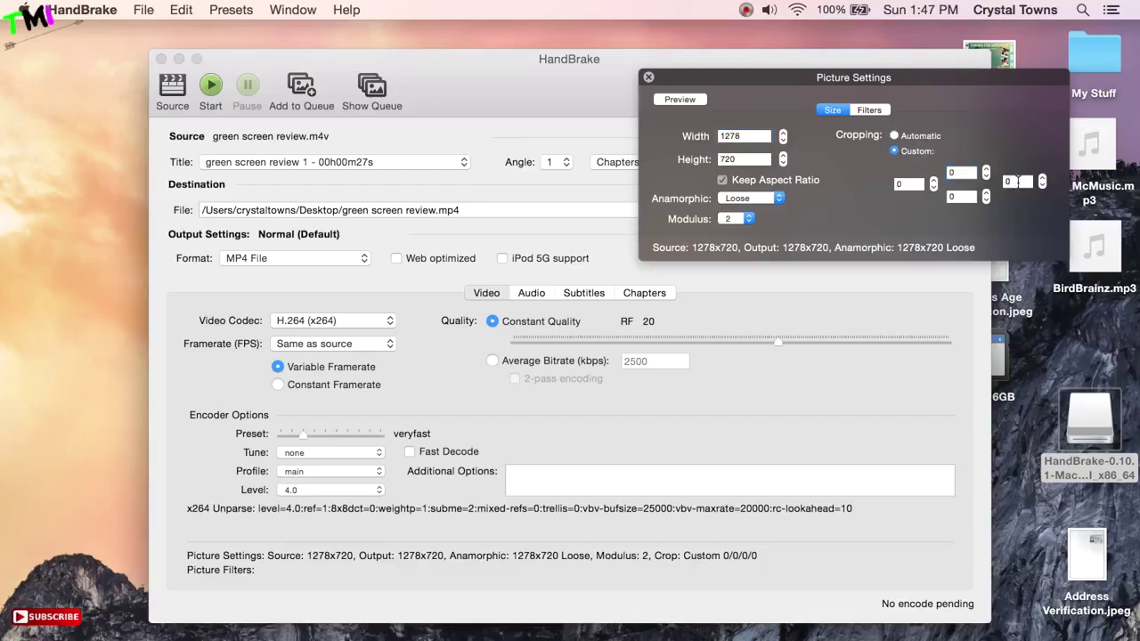
pyautogui.click(969, 196)
pyautogui.click(894, 136)
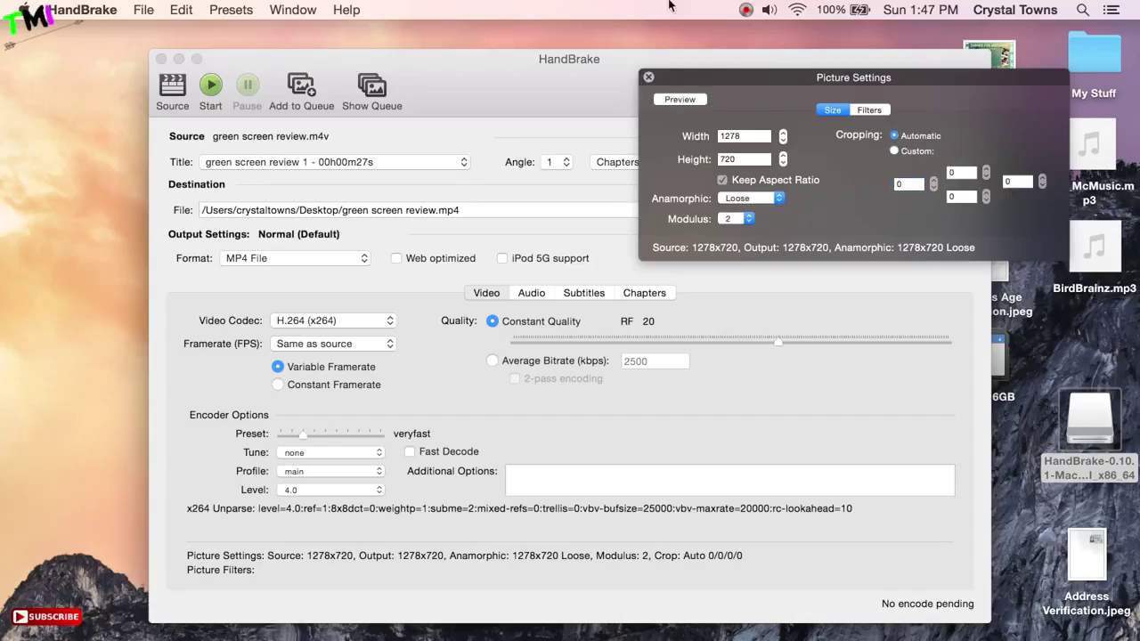
pyautogui.click(650, 78)
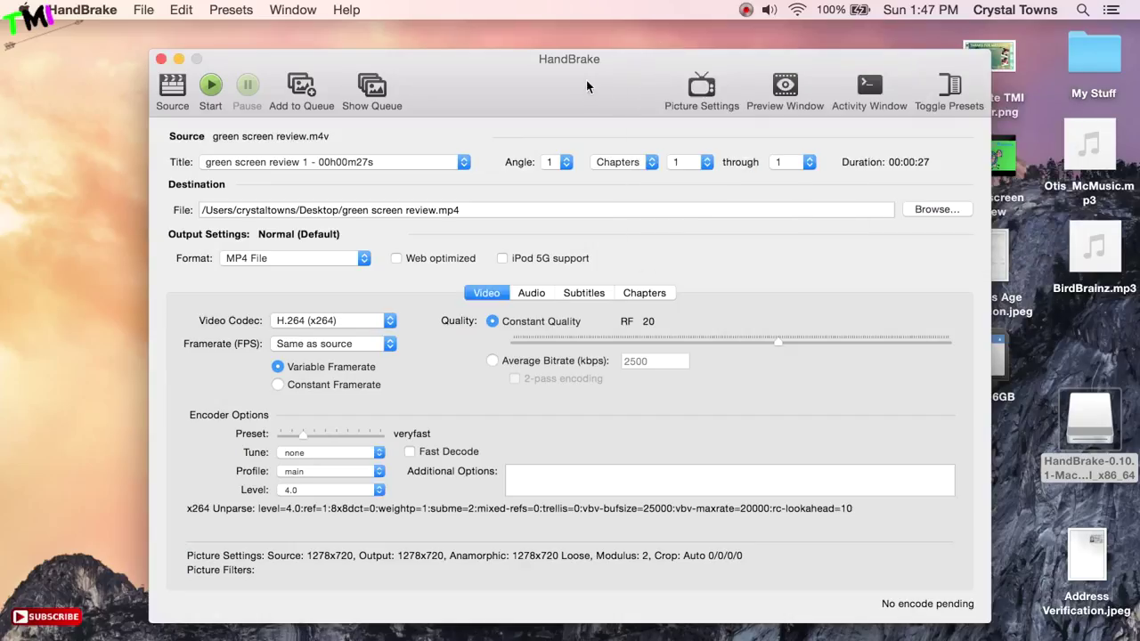
# Encode the video to MP4, dismiss the queue-done alert, and select green screen review.mp4.
pyautogui.click(211, 87)
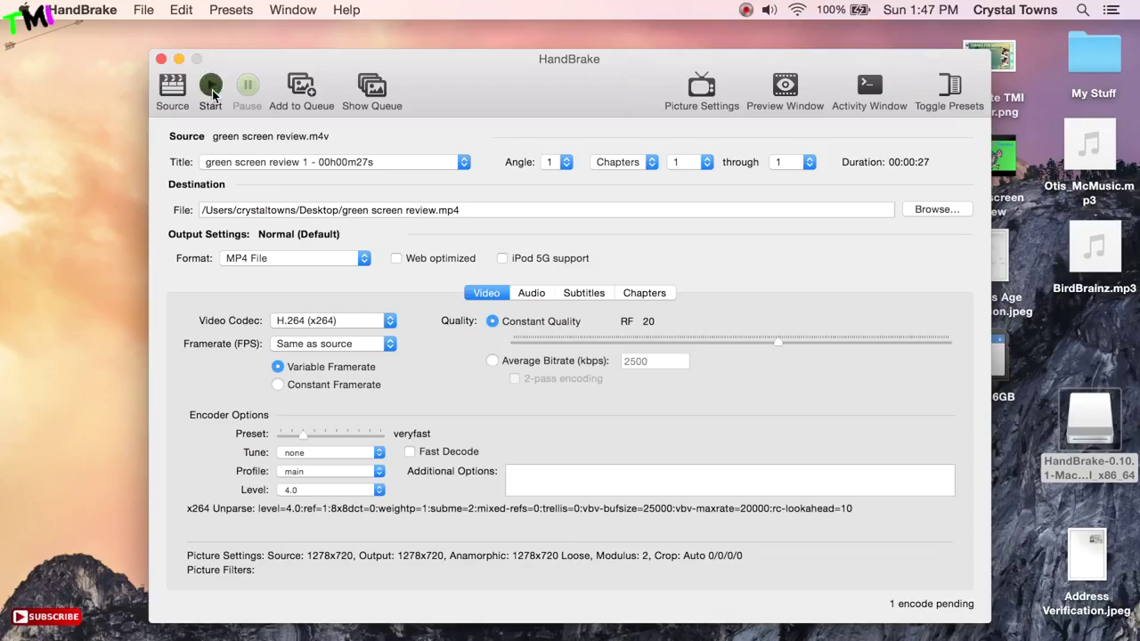
pyautogui.click(179, 59)
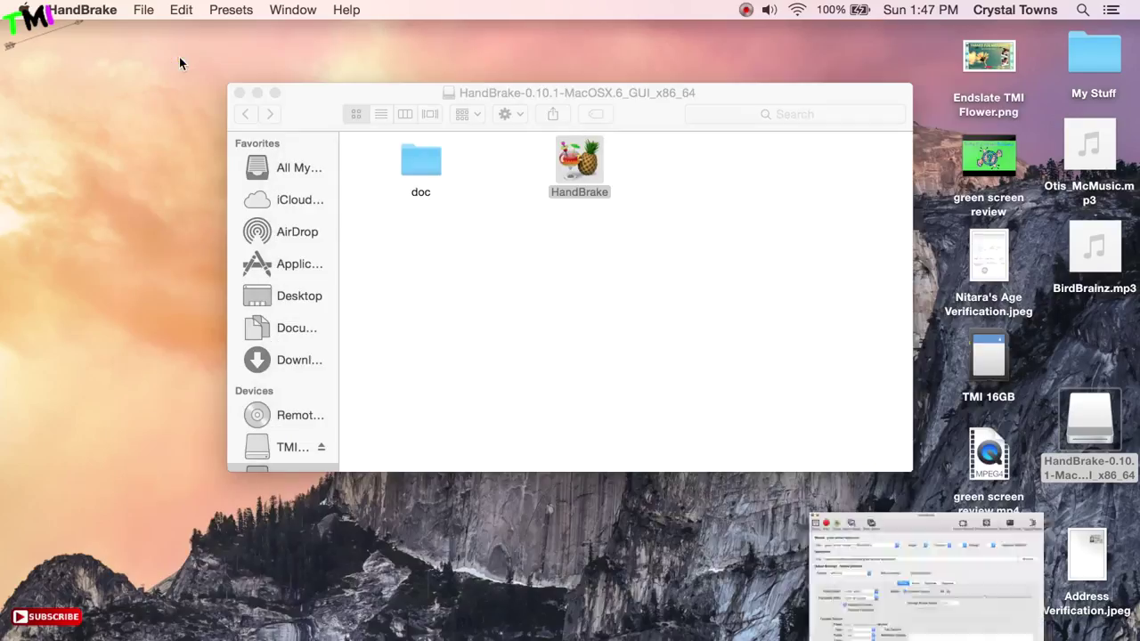
pyautogui.click(240, 94)
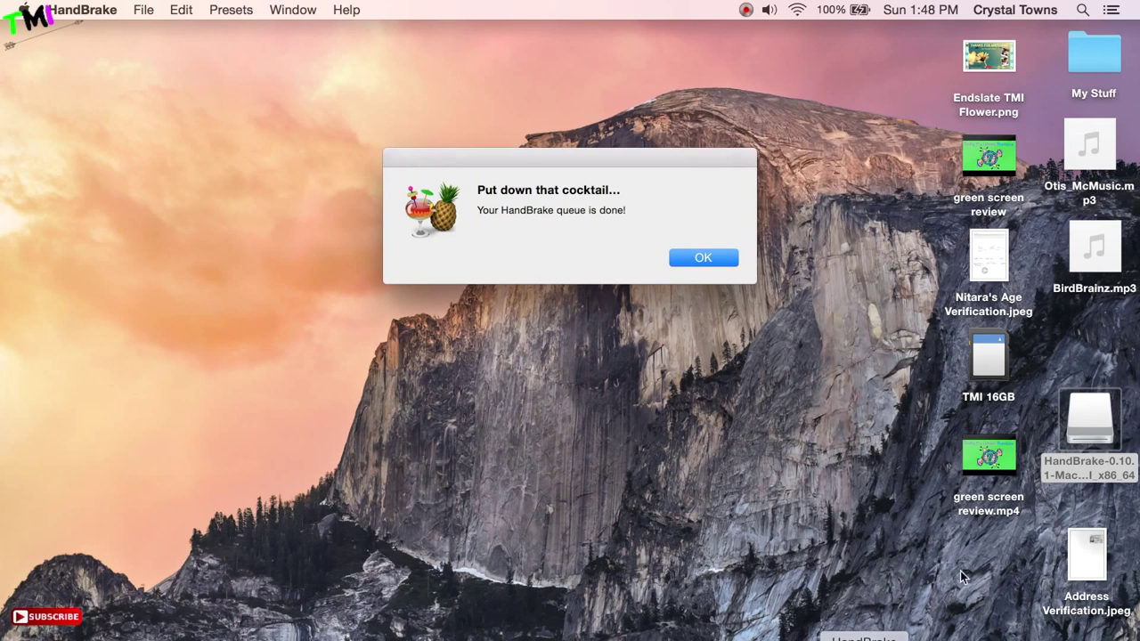
pyautogui.click(962, 508)
pyautogui.click(705, 258)
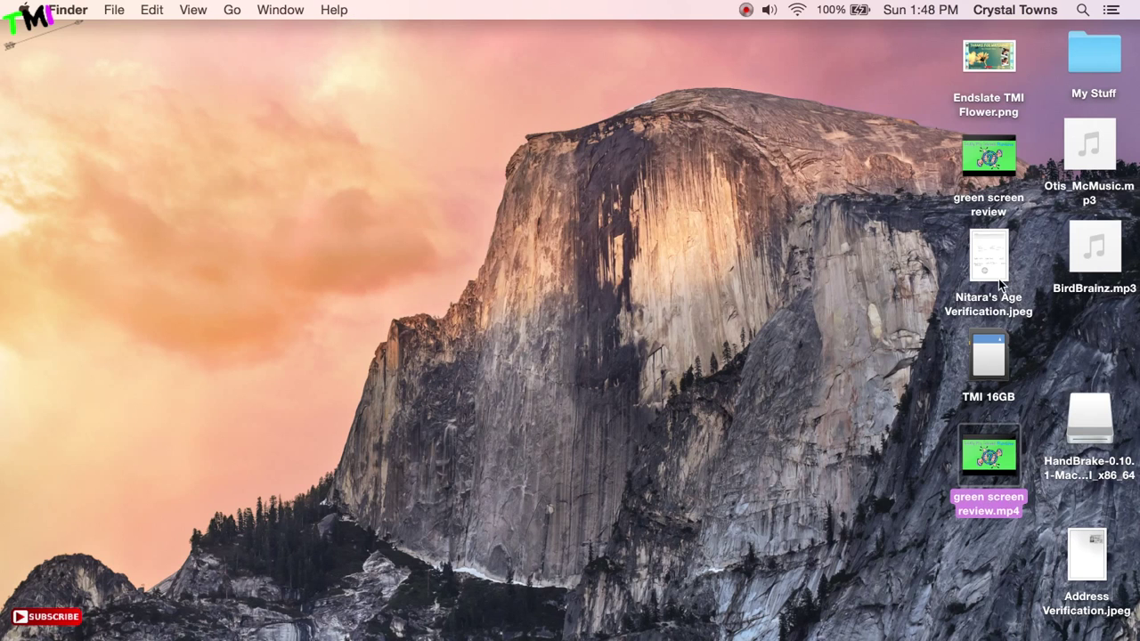
# Place the original green screen review above green screen review.mp4 near the desktop centre.
pyautogui.moveTo(1002, 159); pyautogui.dragTo(615, 230)
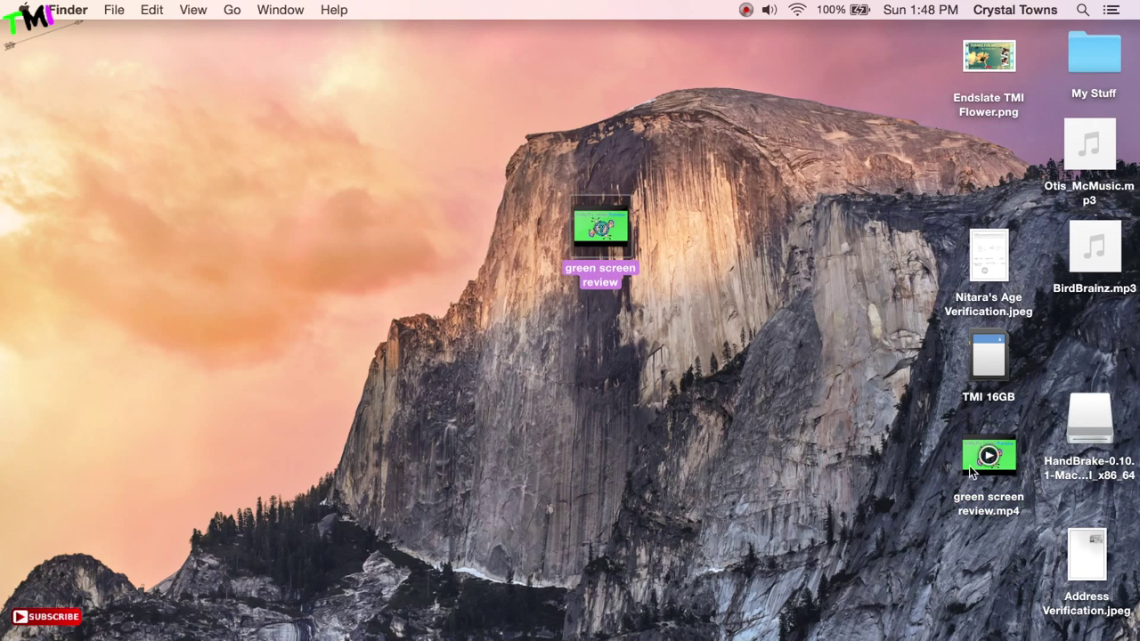
pyautogui.moveTo(978, 465); pyautogui.dragTo(592, 345)
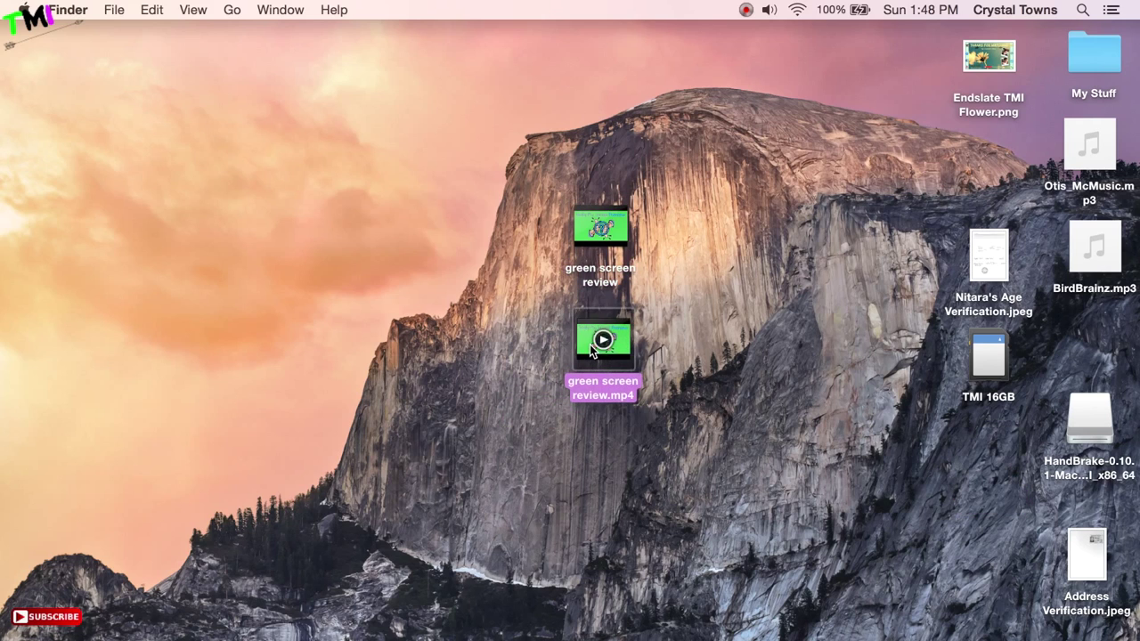
pyautogui.click(757, 403)
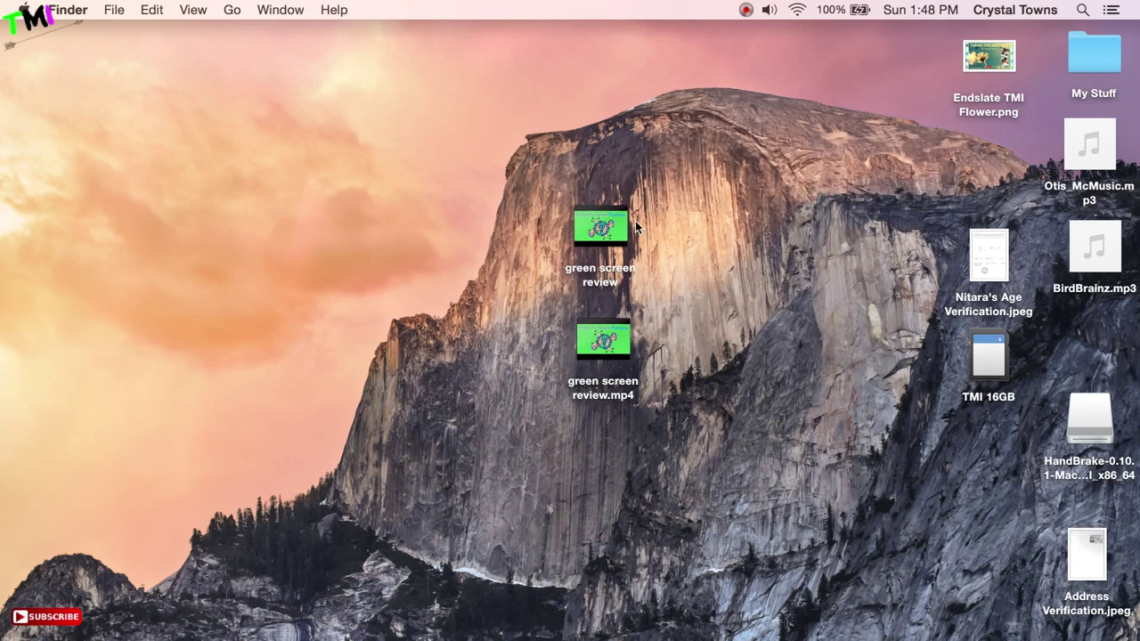
pyautogui.moveTo(604, 224)
pyautogui.moveTo(628, 331)
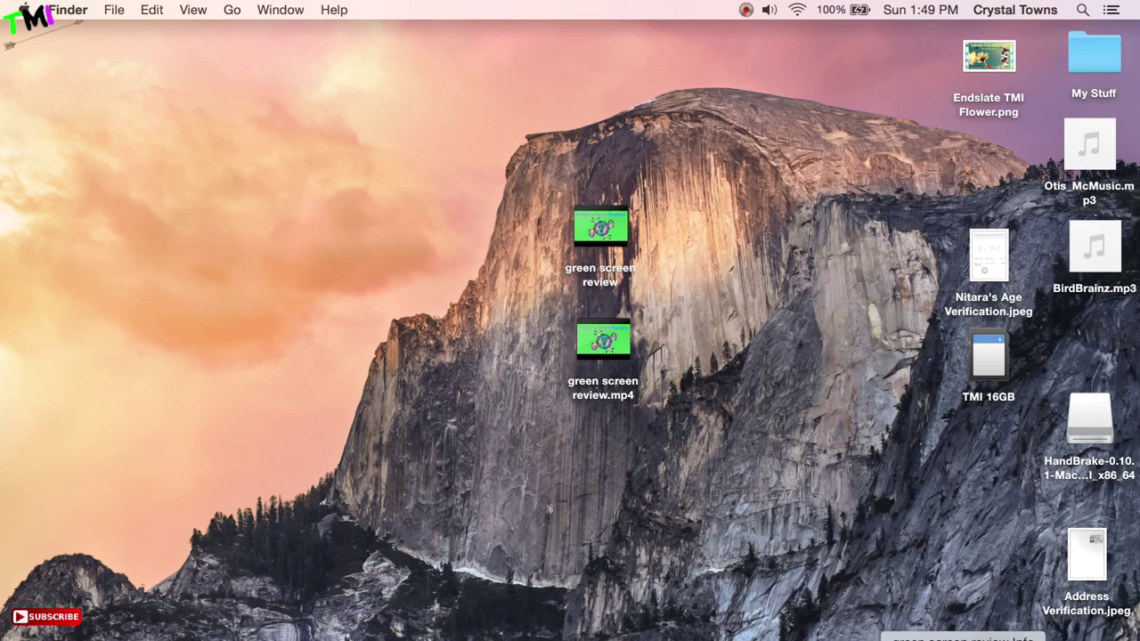
# Compare Get Info sizes, original 7.2 MB versus MP4 1 MB, then return to YouTube.
pyautogui.press('super+i')
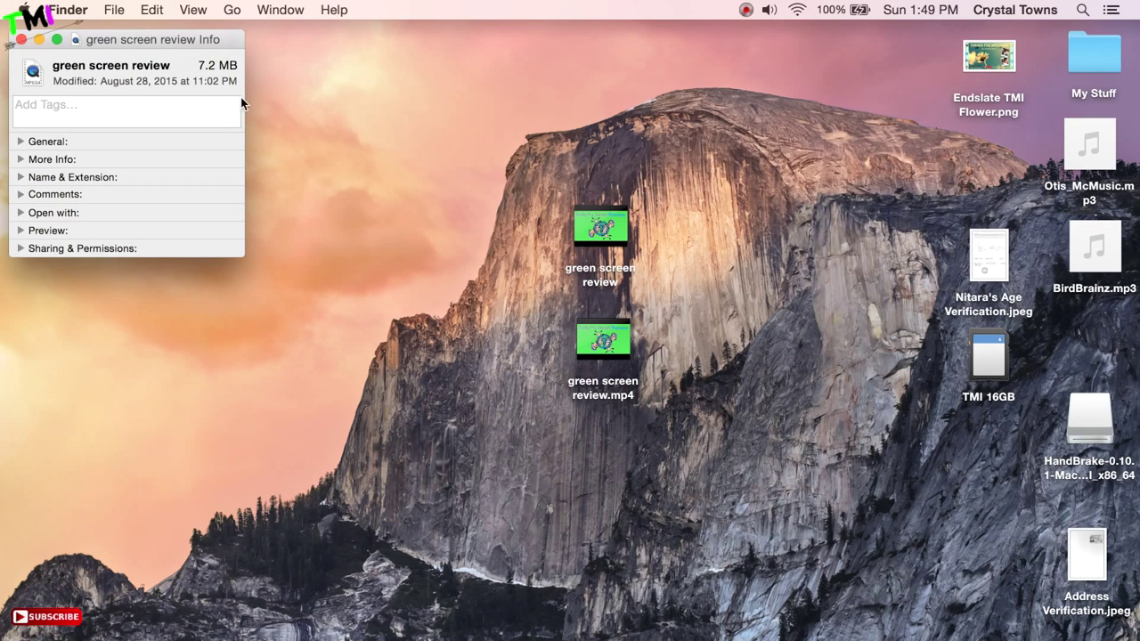
pyautogui.rightClick(621, 347)
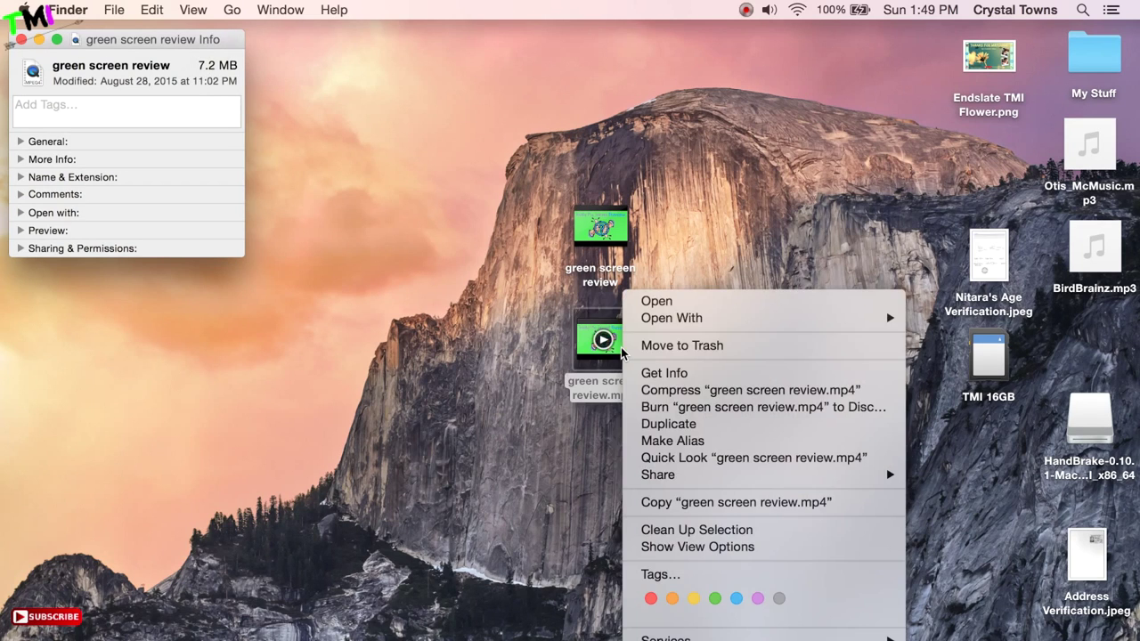
pyautogui.click(681, 375)
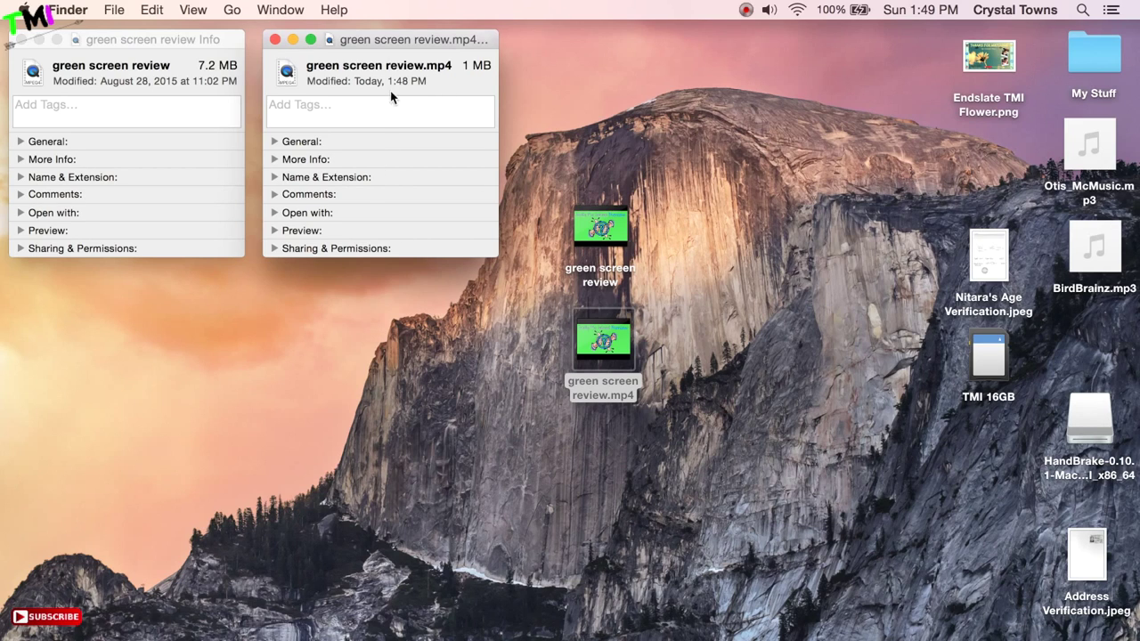
pyautogui.click(1015, 631)
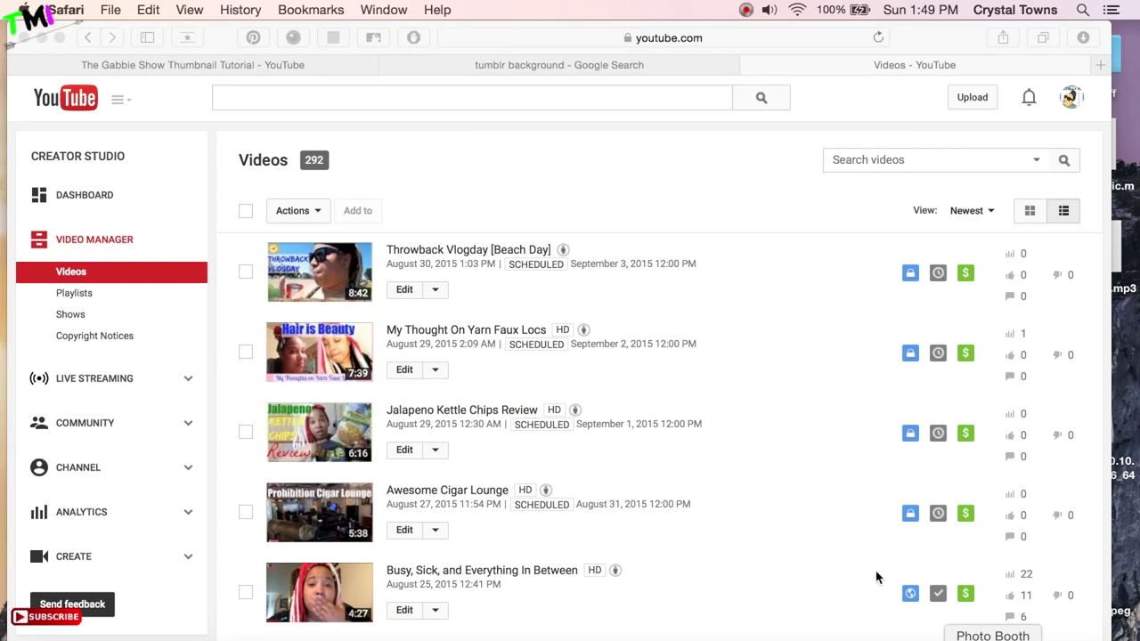
# Upload green screen review.mp4 from the Desktop to YouTube with privacy set to Private.
pyautogui.click(972, 99)
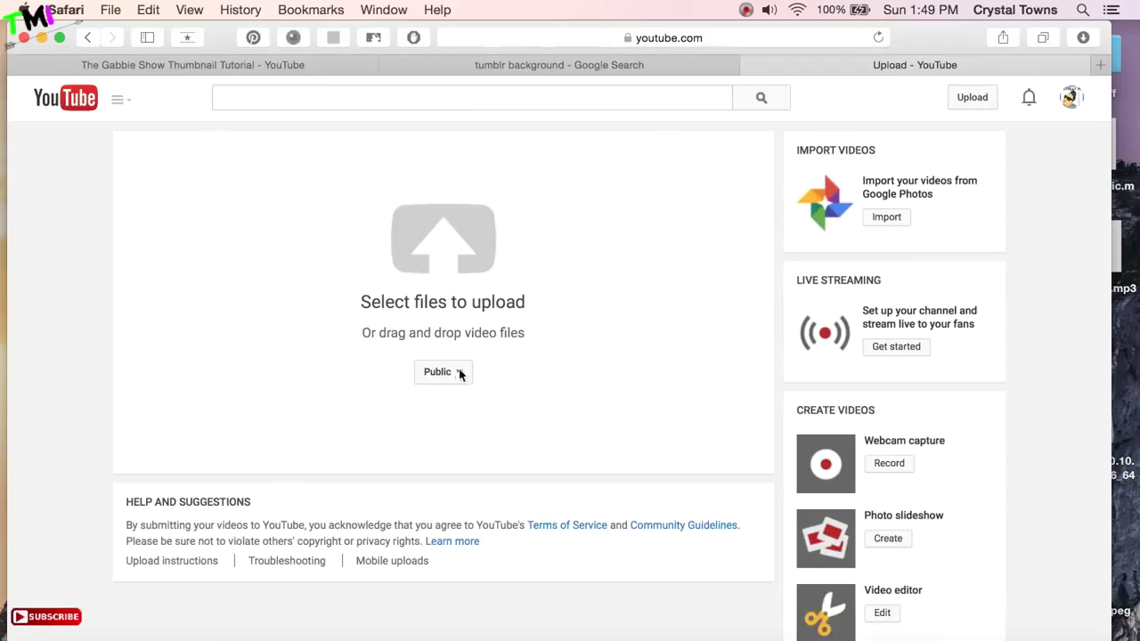
pyautogui.click(460, 374)
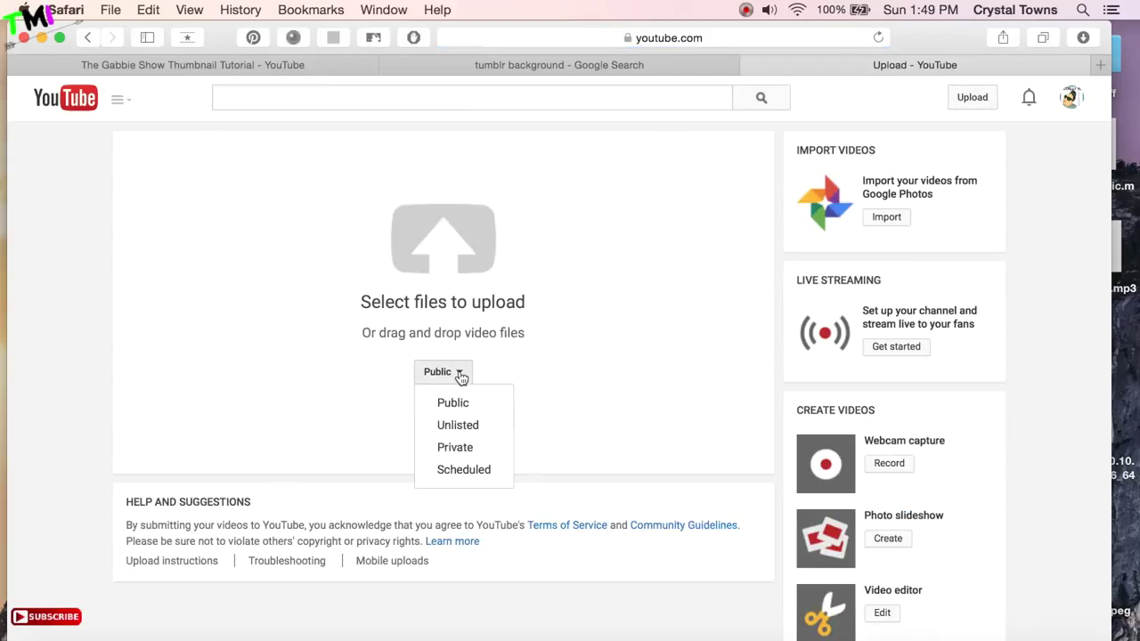
pyautogui.click(476, 449)
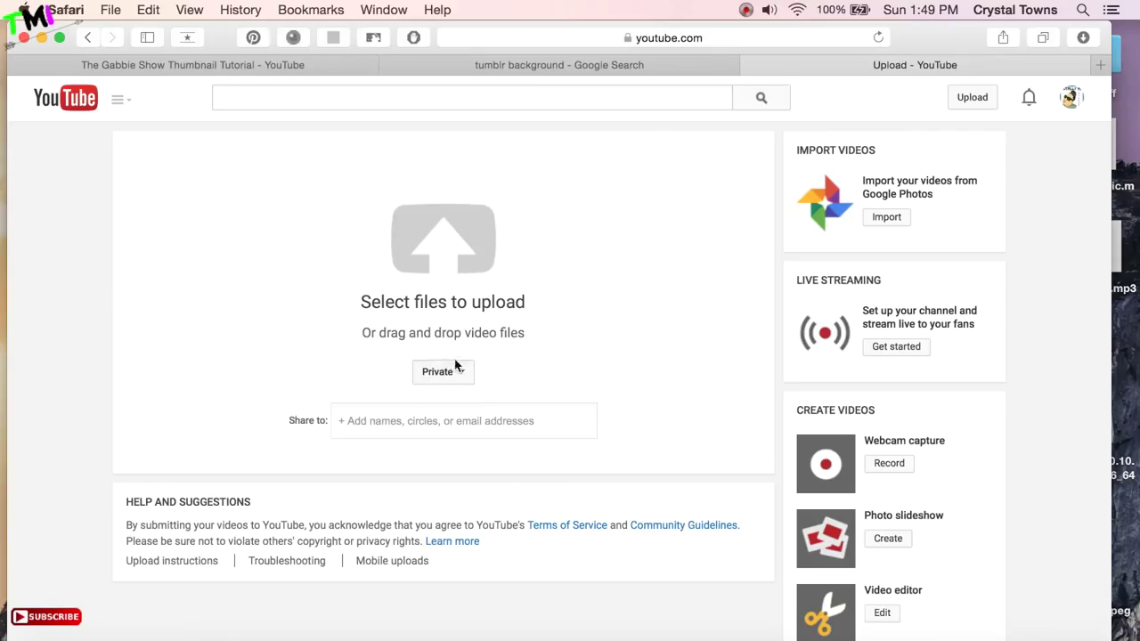
pyautogui.click(455, 249)
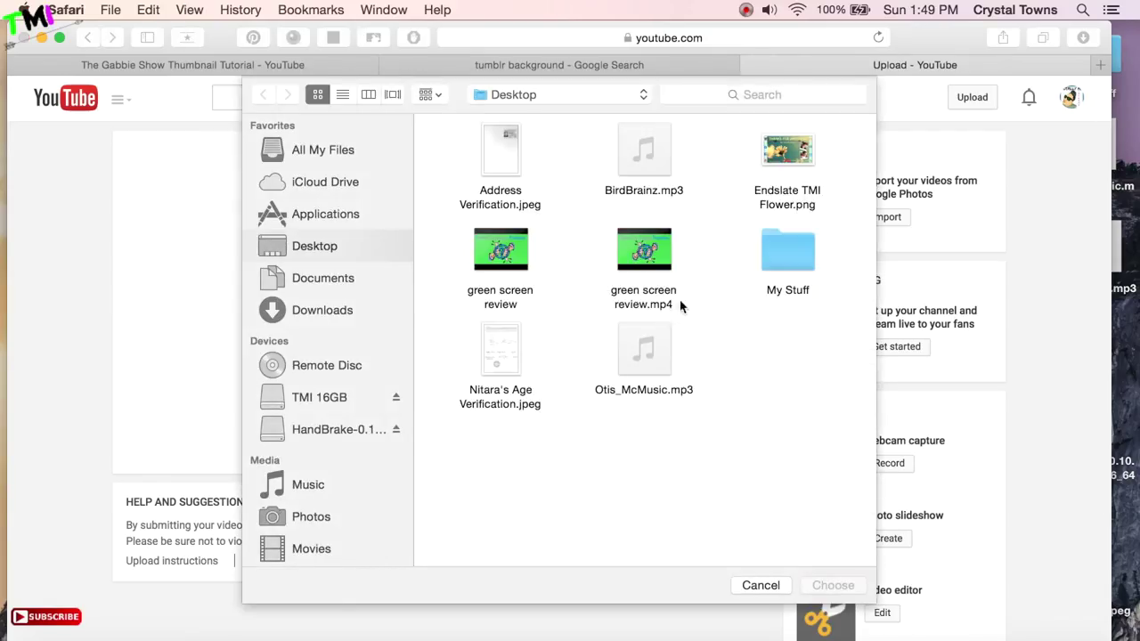
pyautogui.click(660, 249)
pyautogui.click(837, 585)
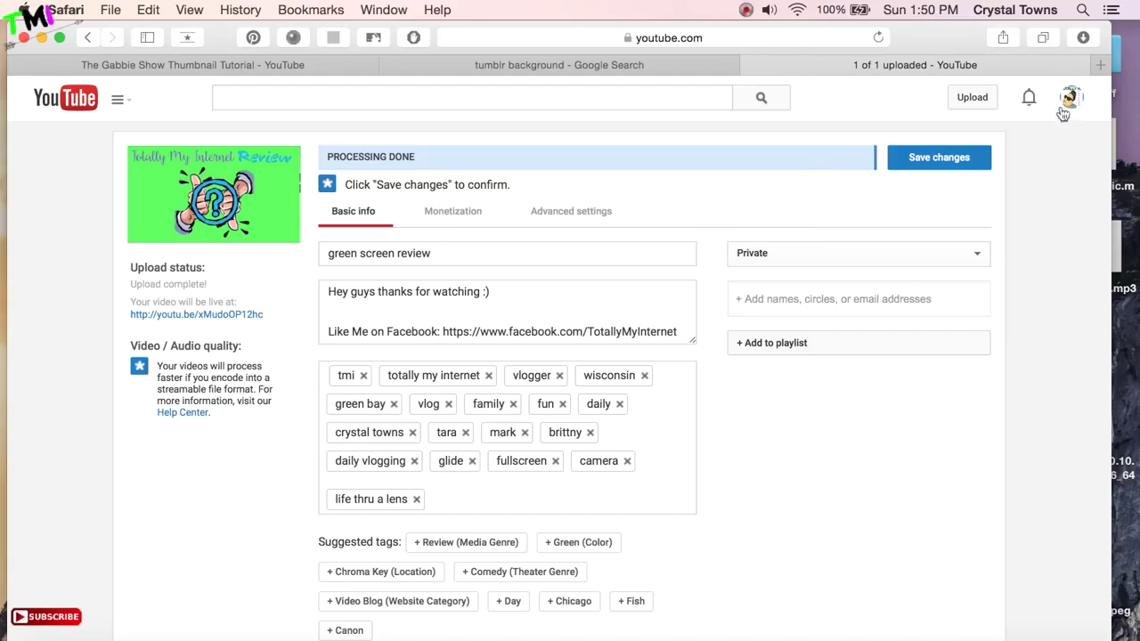
# Delete the green screen review upload via Actions > Delete in Video Manager, leaving 292 videos.
pyautogui.scroll(-7, 832, 343)
pyautogui.scroll(3, 832, 343)
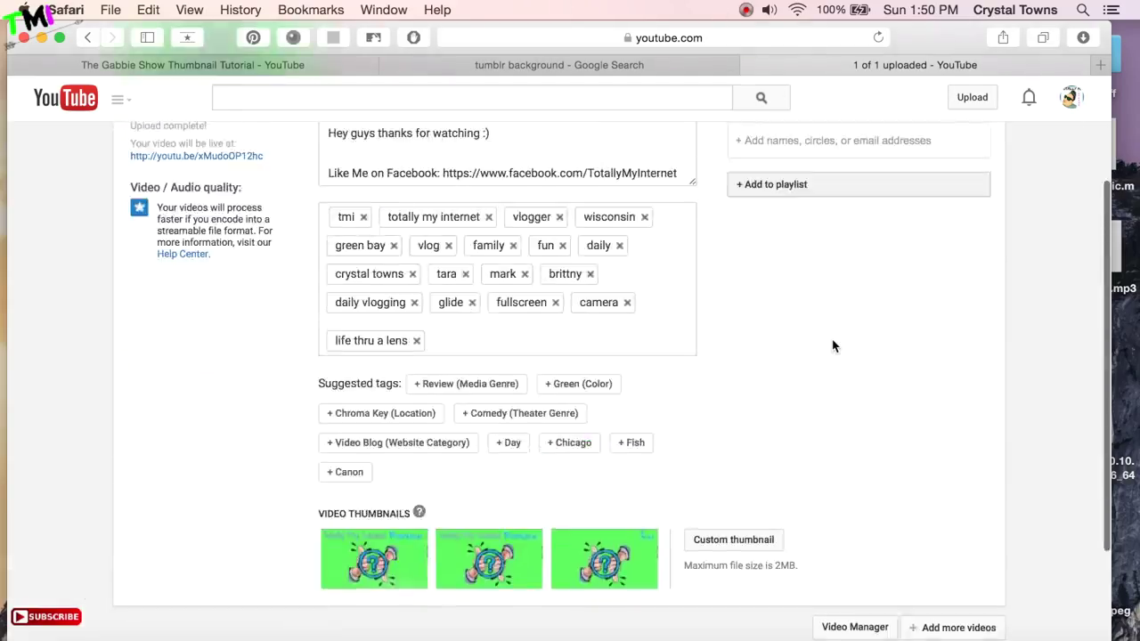
pyautogui.click(858, 629)
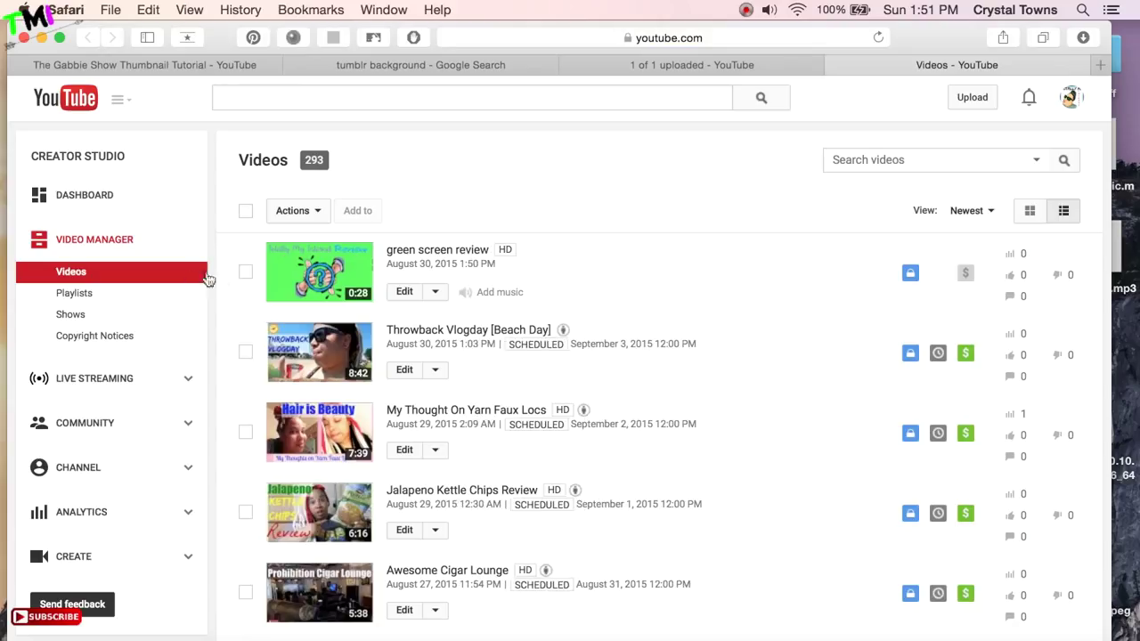
pyautogui.click(246, 272)
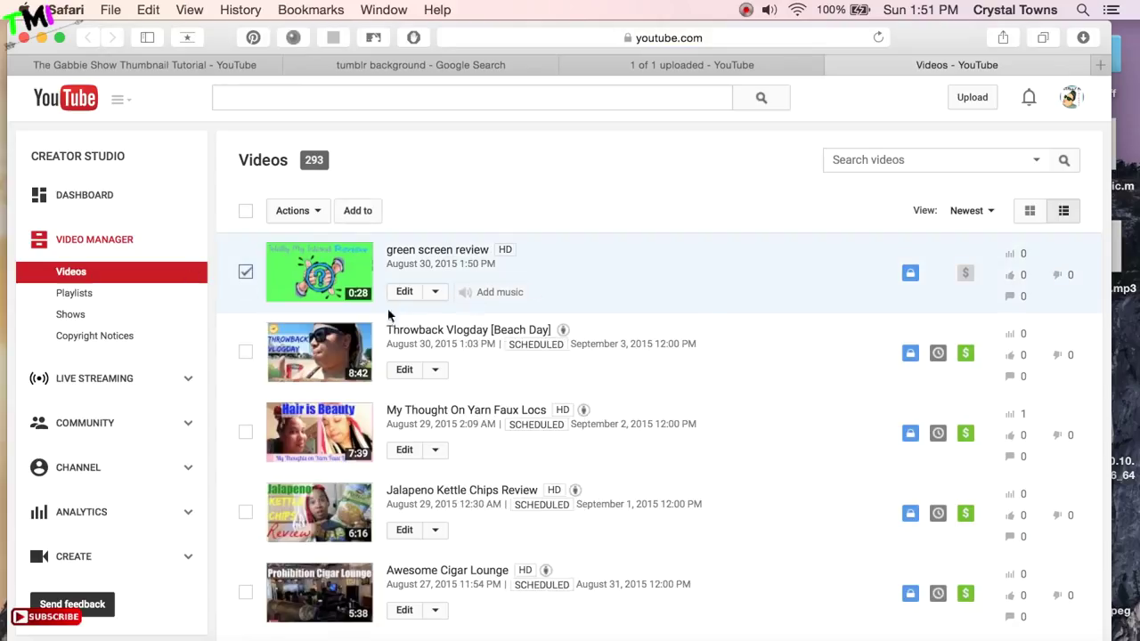
pyautogui.click(318, 218)
pyautogui.click(307, 423)
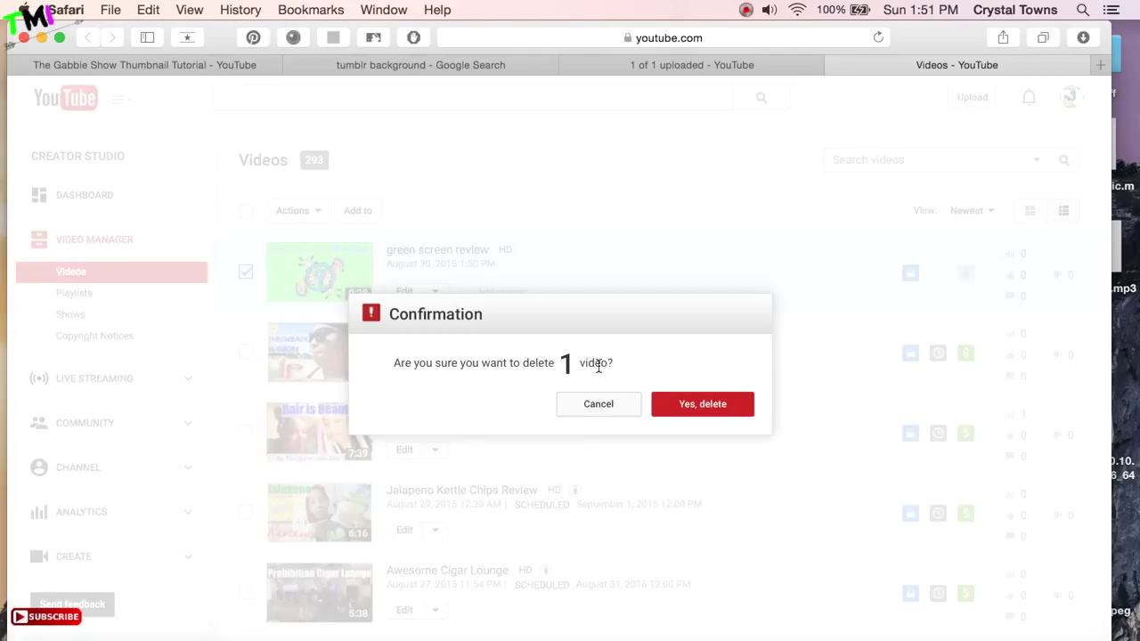
pyautogui.click(687, 406)
pyautogui.scroll(-1, 394, 231)
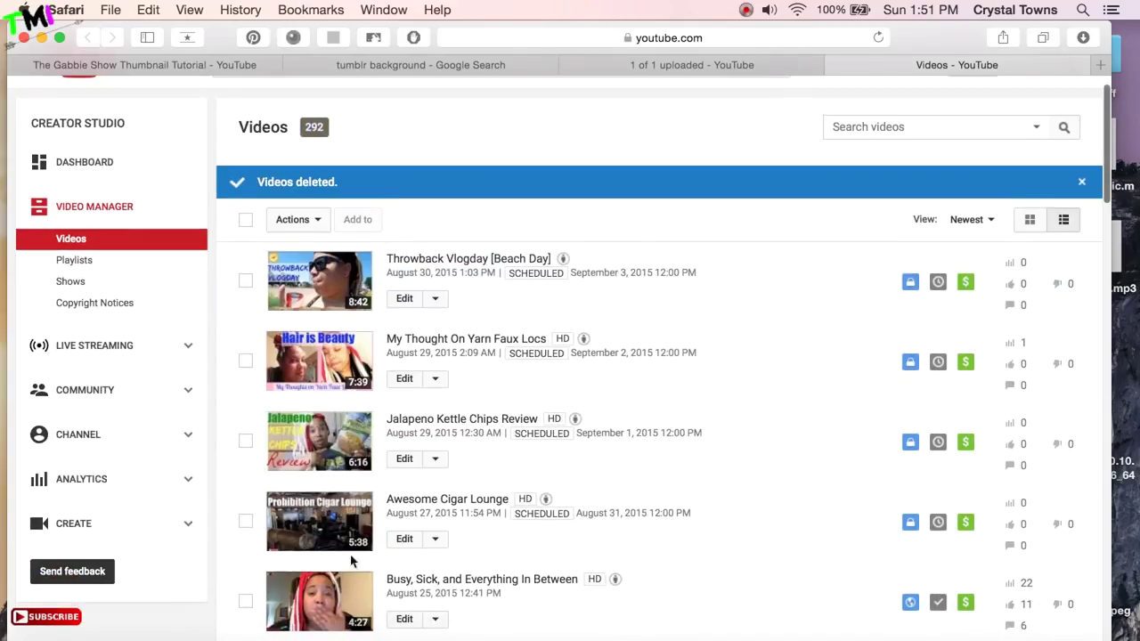
pyautogui.scroll(-1, 315, 583)
pyautogui.scroll(2, 315, 579)
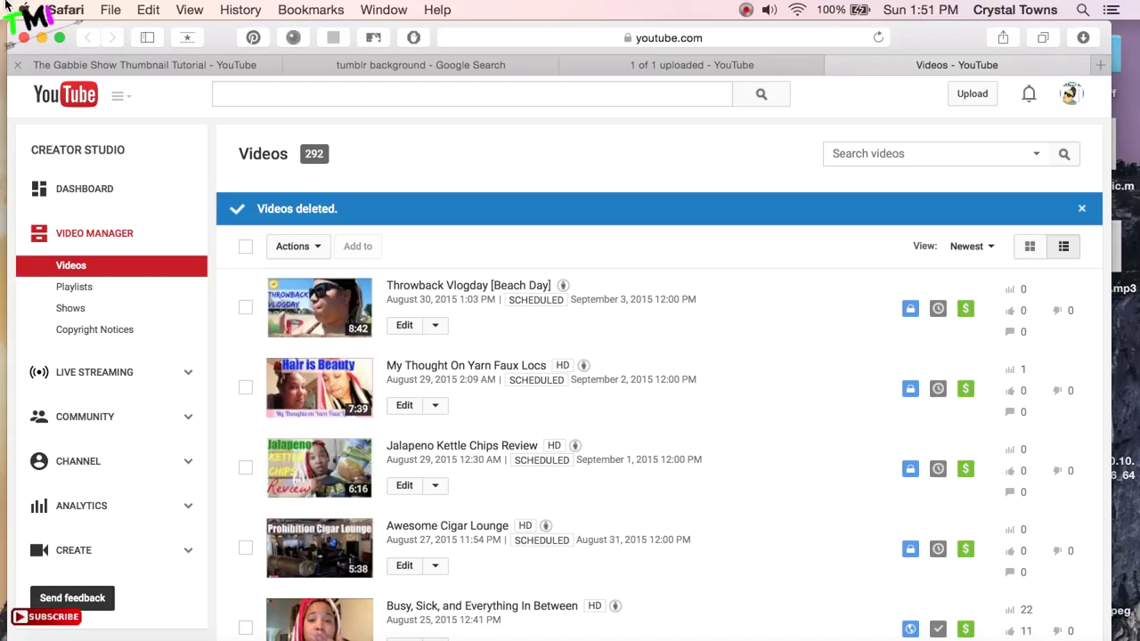
# Close both info windows, trash green screen review.mp4, and return the original to the right-hand icons.
pyautogui.click(41, 37)
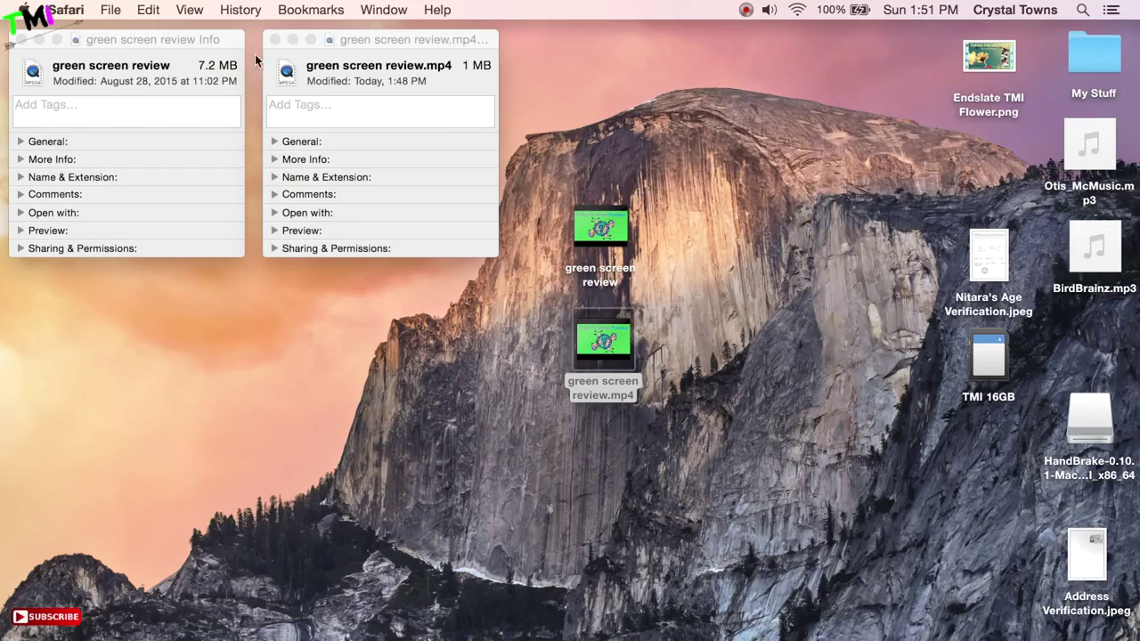
pyautogui.click(22, 39)
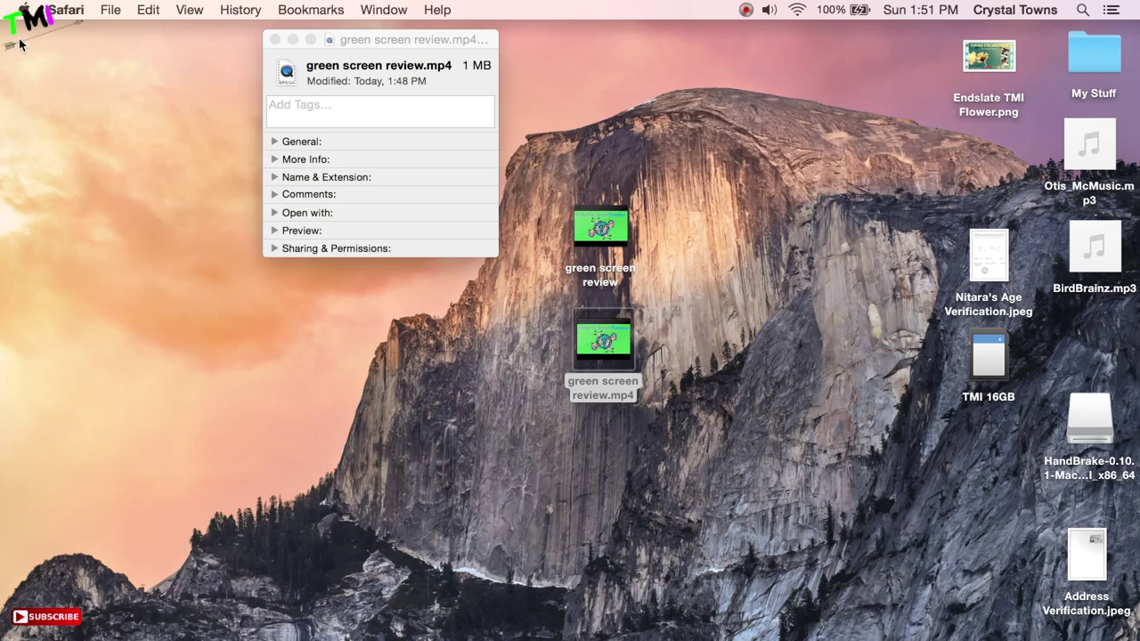
pyautogui.click(275, 39)
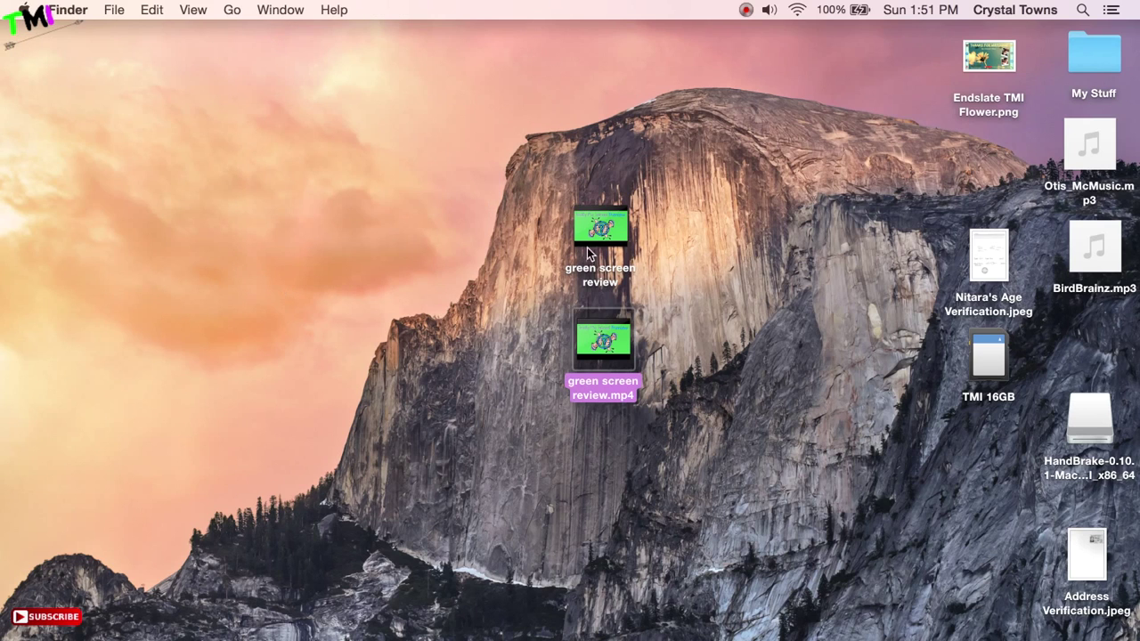
pyautogui.rightClick(627, 343)
pyautogui.click(640, 345)
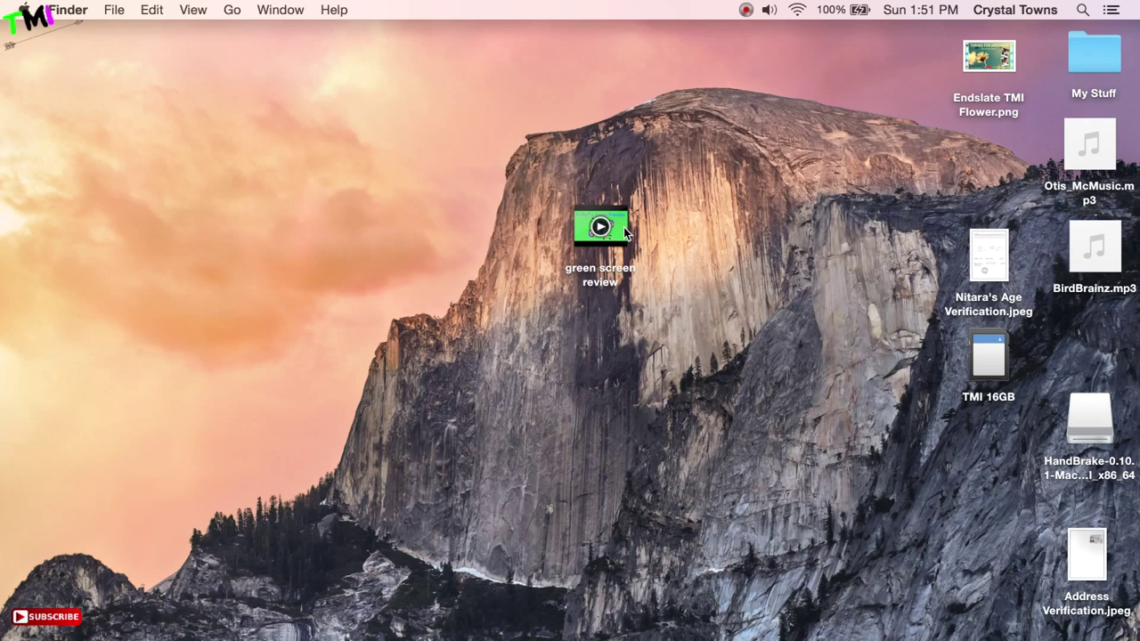
pyautogui.moveTo(600, 228); pyautogui.dragTo(1013, 157)
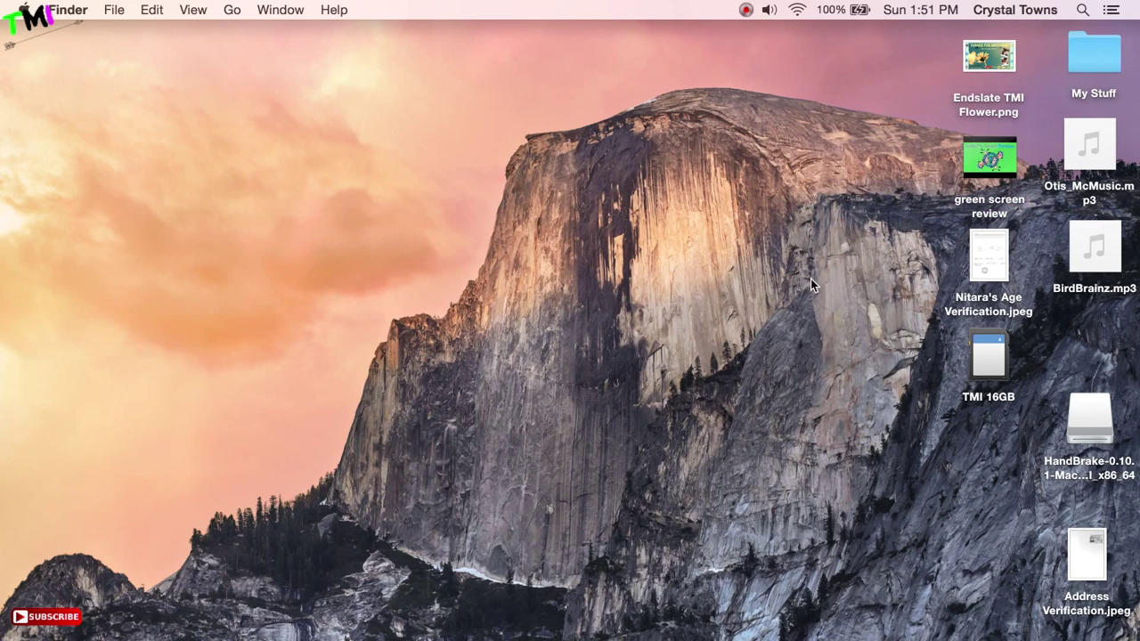